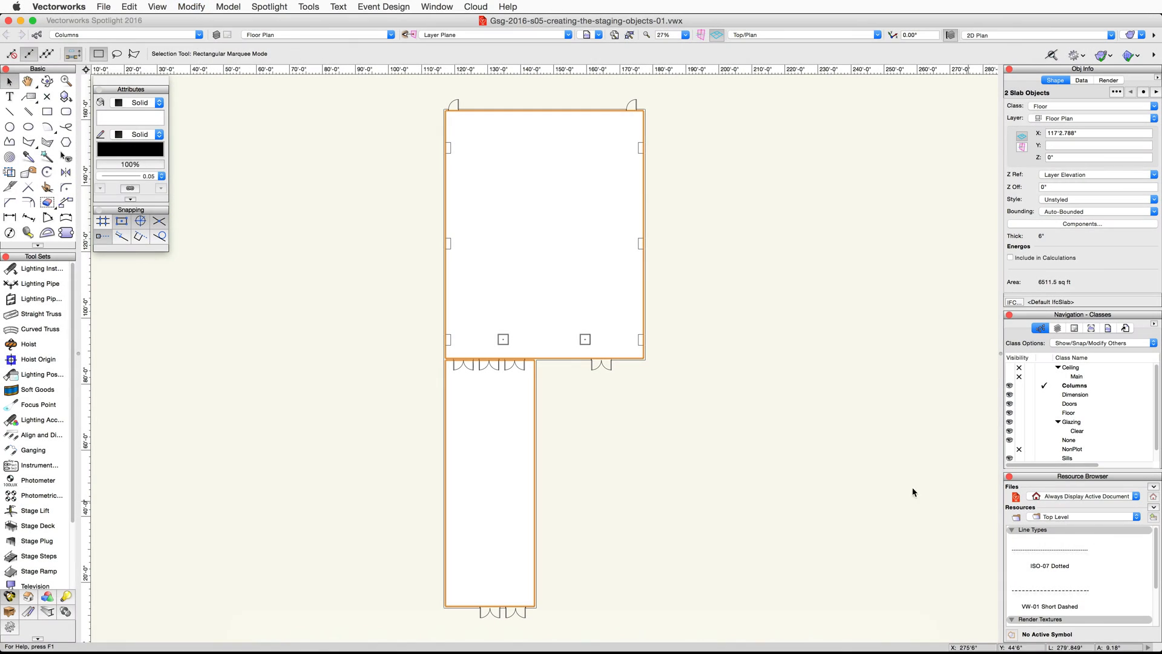
- Make None the active class and create a new design layer named Main Event Room
click(195, 35)
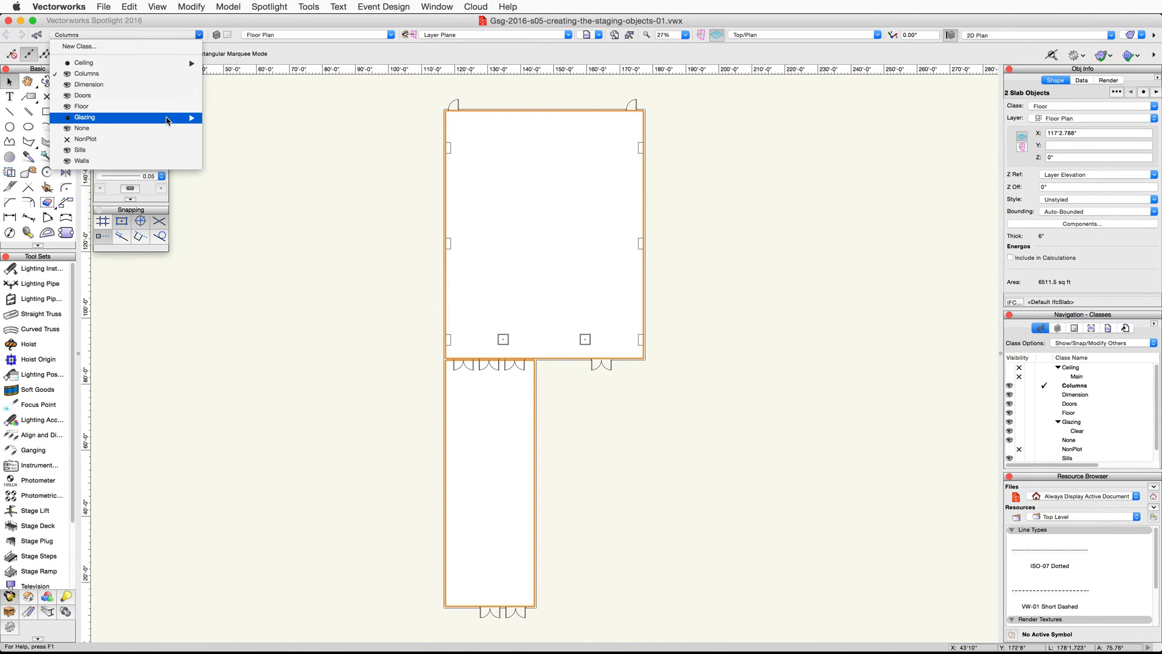
click(188, 127)
click(388, 35)
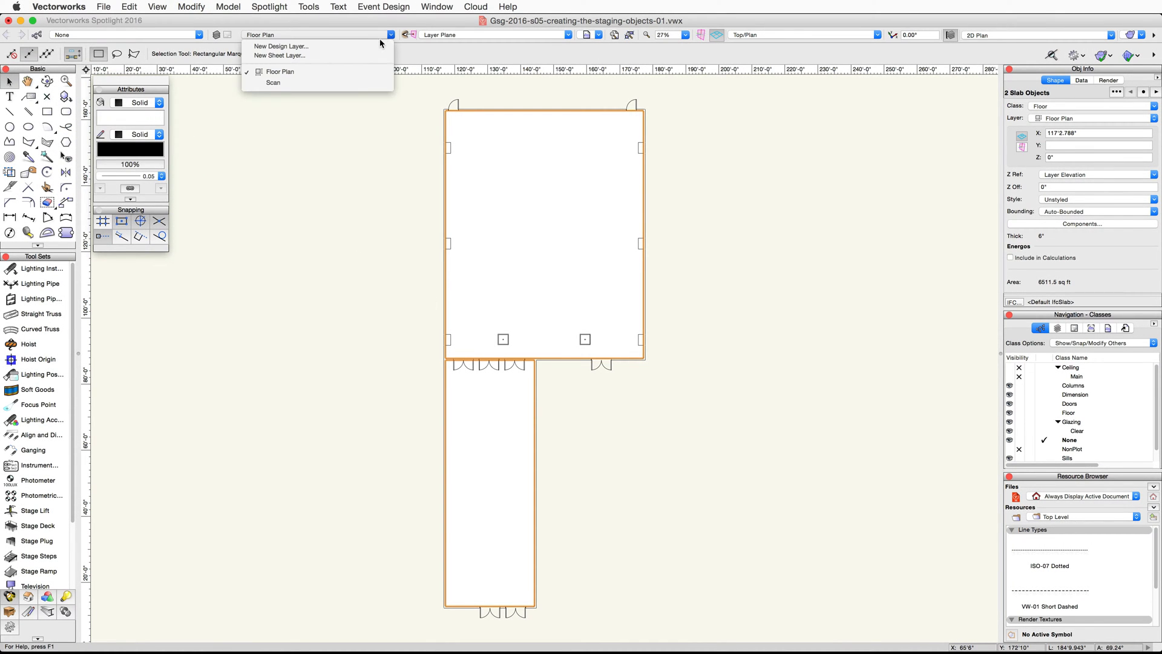
click(378, 44)
text(Main Event Room)
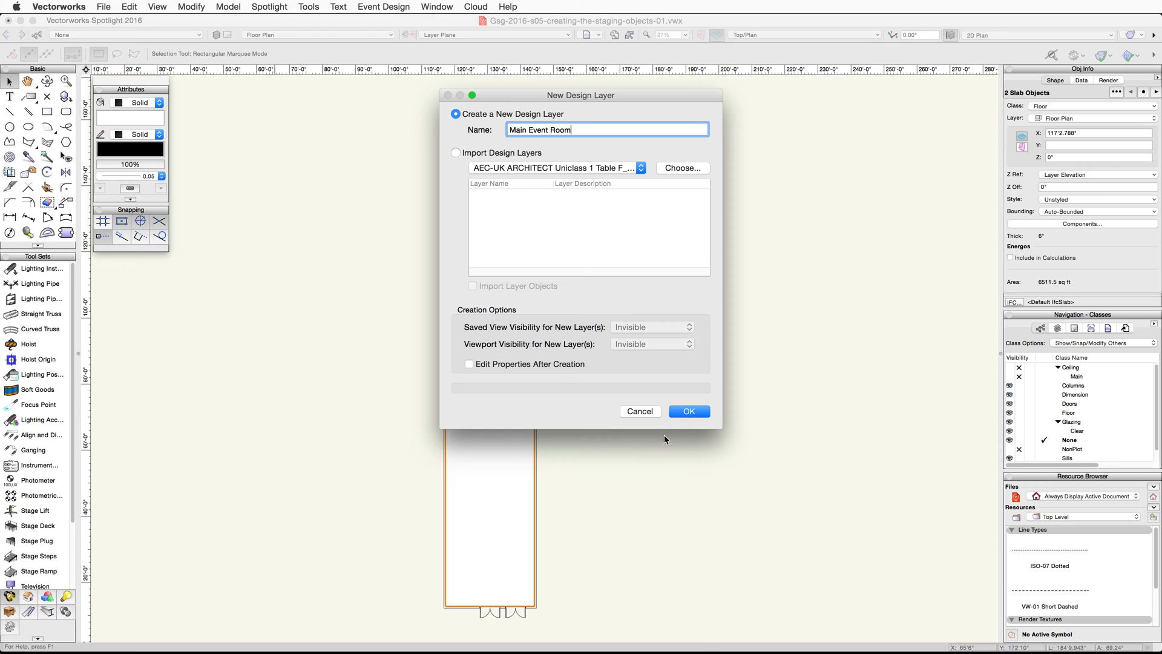
click(690, 411)
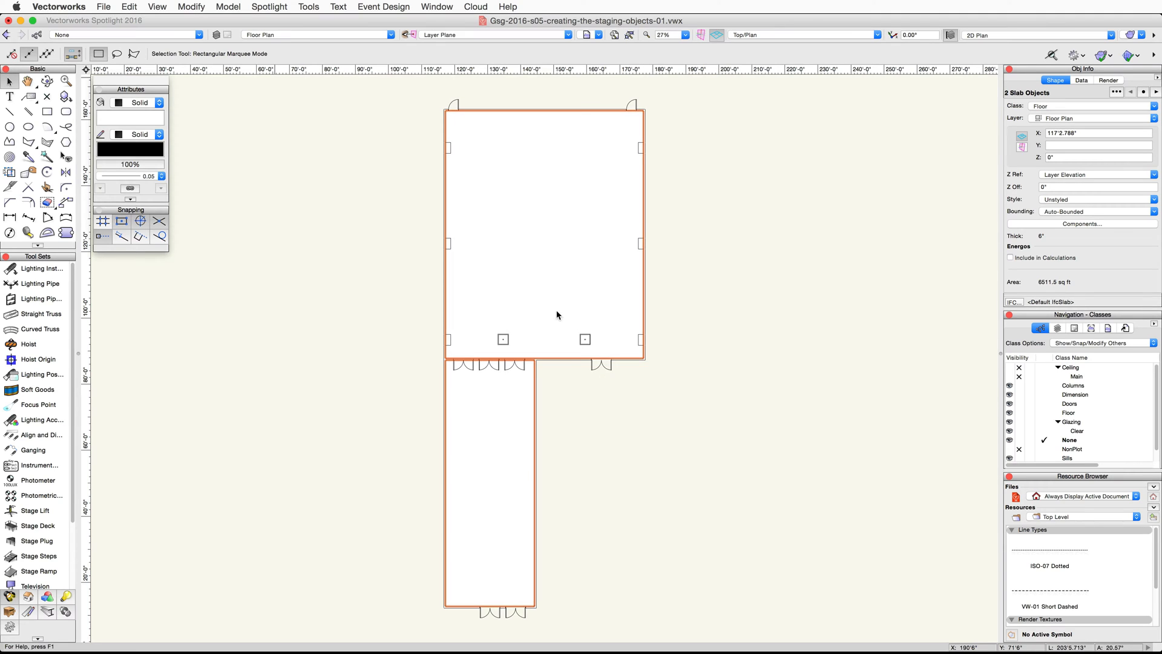
- Define a rectangle 30' wide and 8' high with a top-centre insertion point, set to be positioned at the next click
double_click(48, 112)
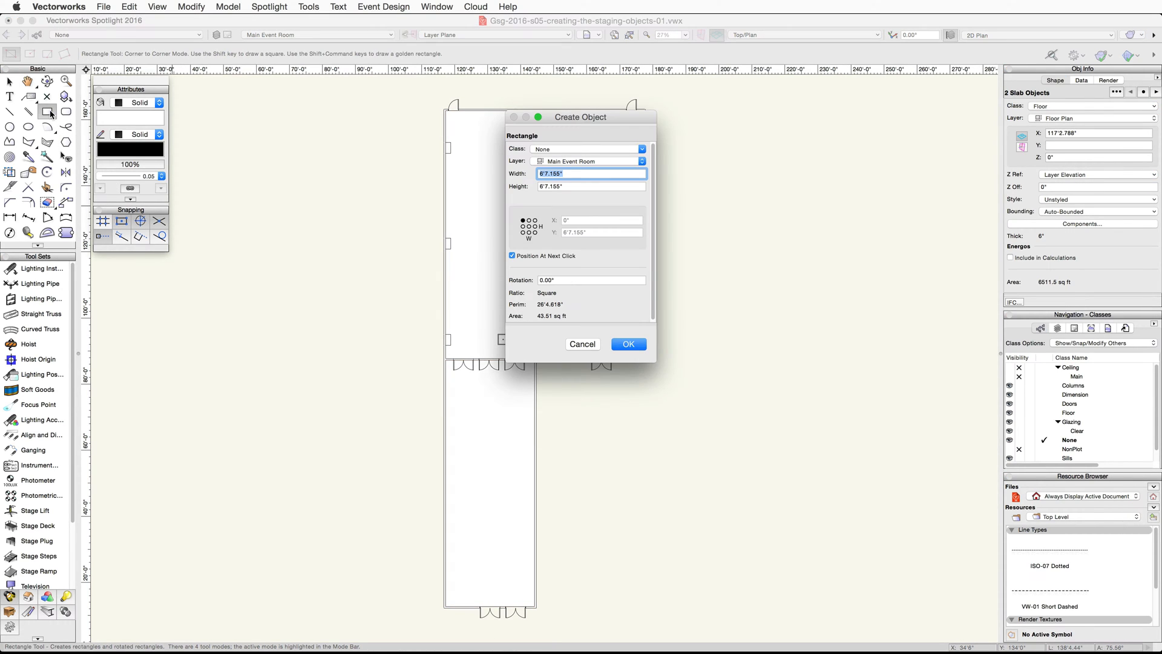
text(30)
key(Tab)
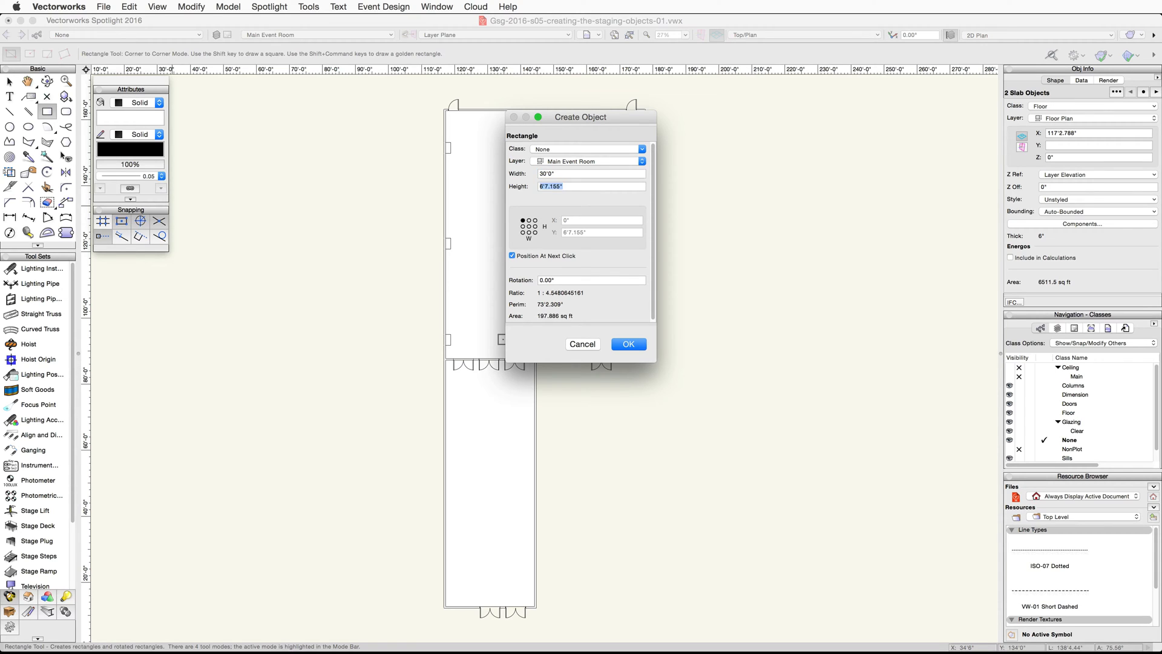
text(8)
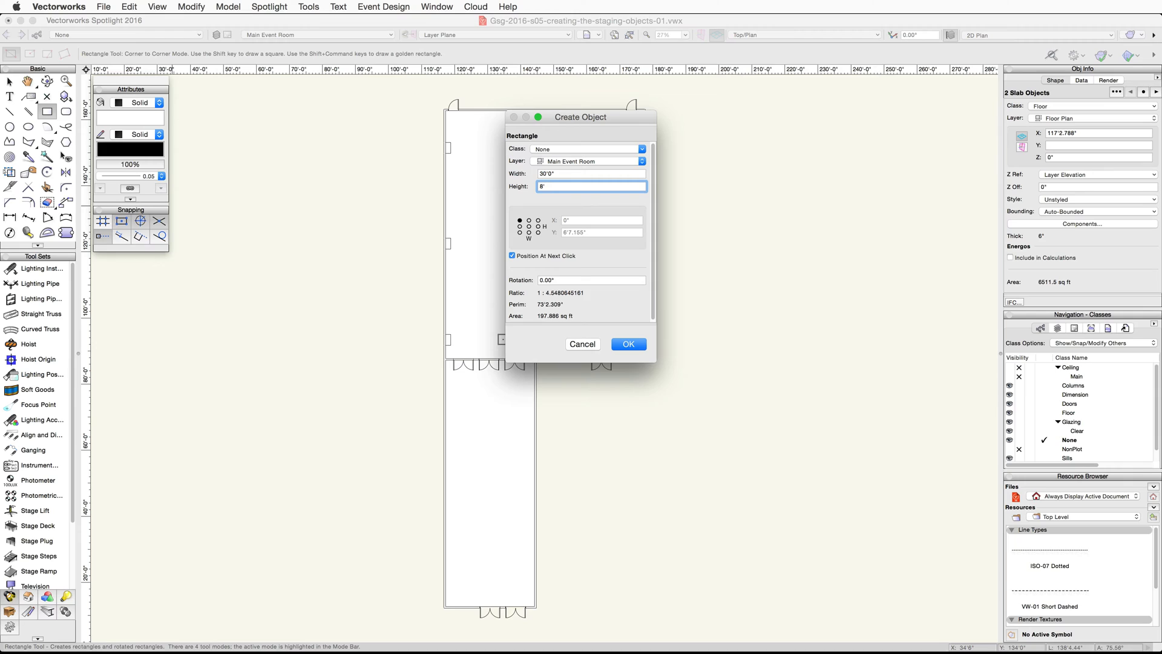
click(530, 222)
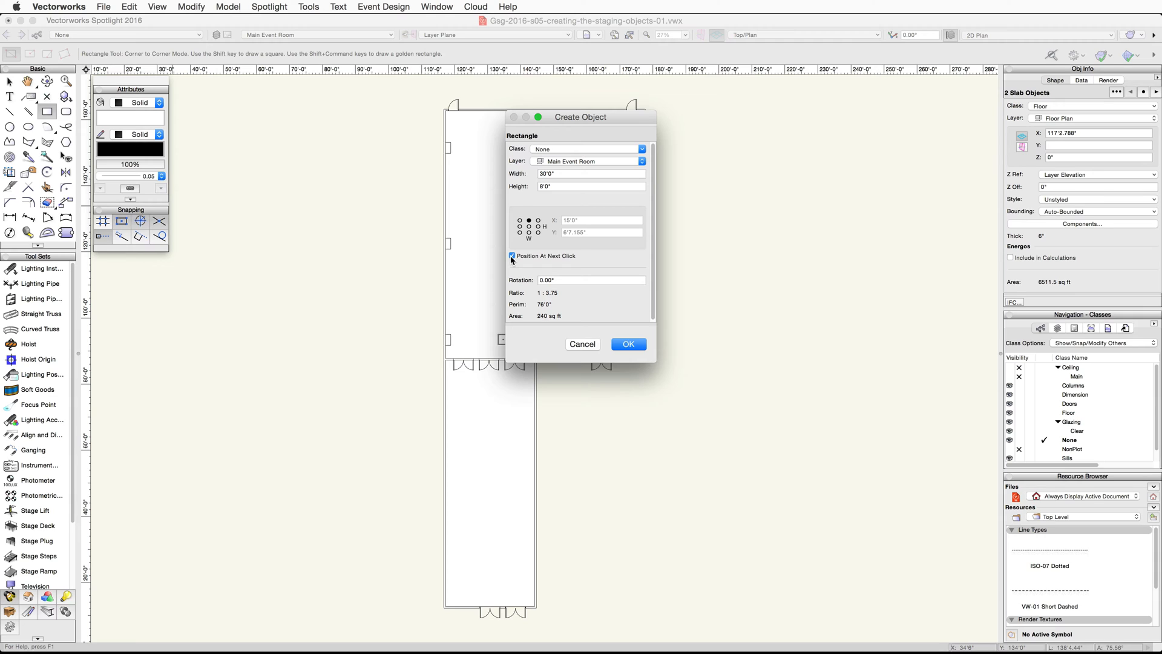
click(626, 344)
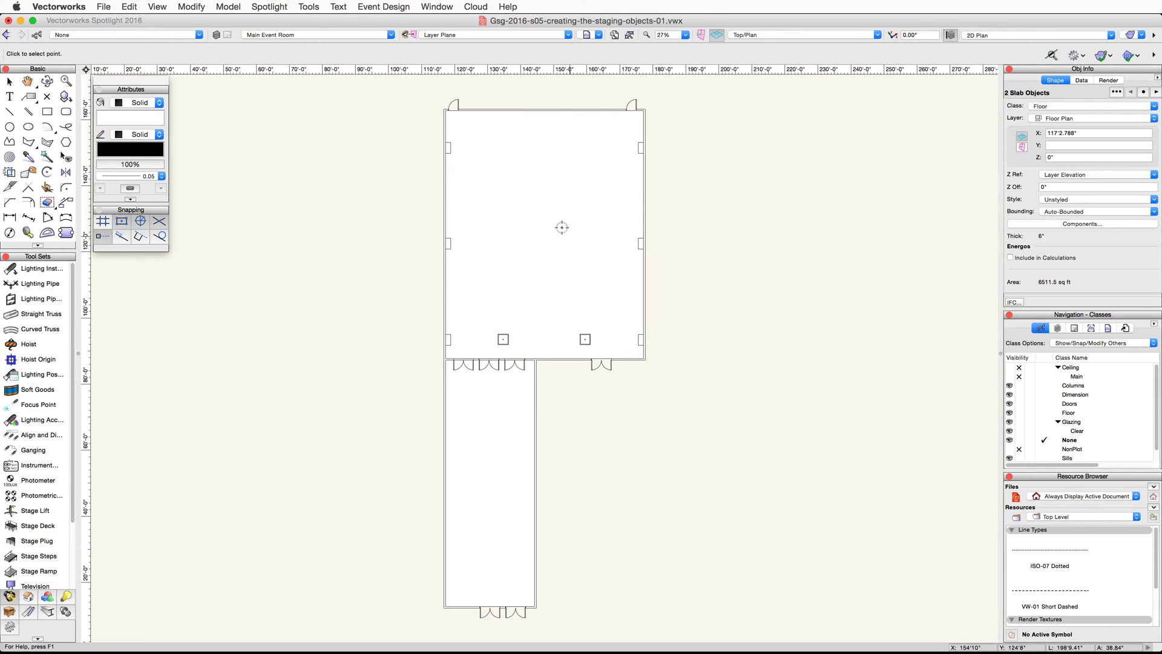
- Place the rectangle with its top centre midway between the upper inner corners of the two uppermost wall columns
scroll(459, 138, up, 1)
scroll(460, 137, up, 1)
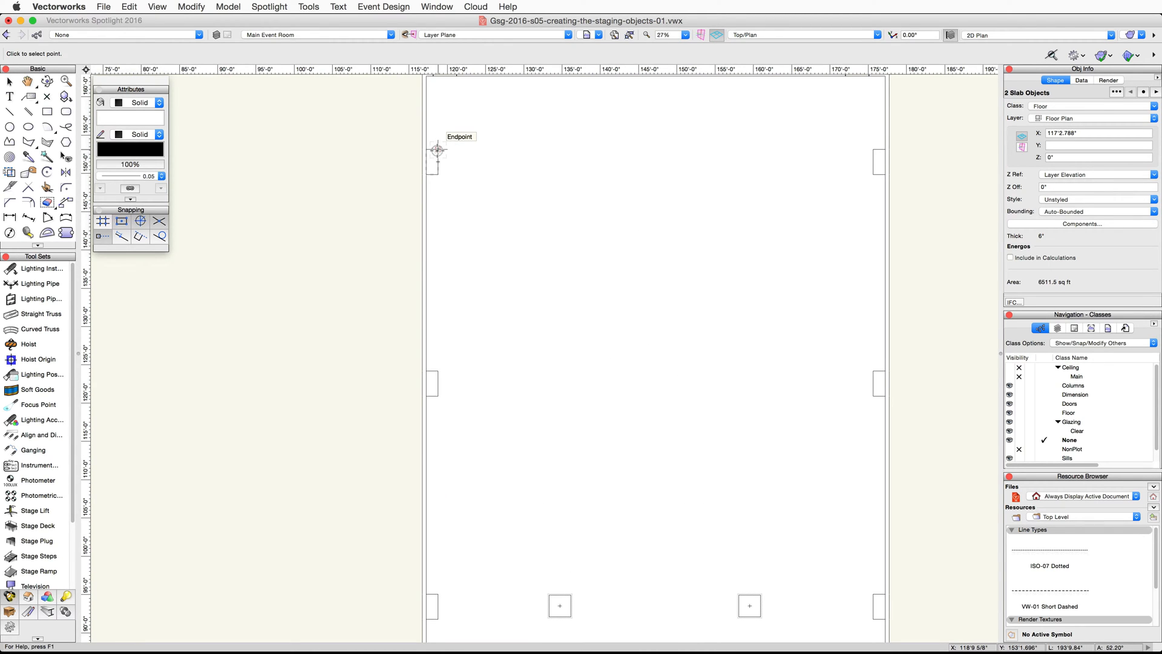
click(437, 150)
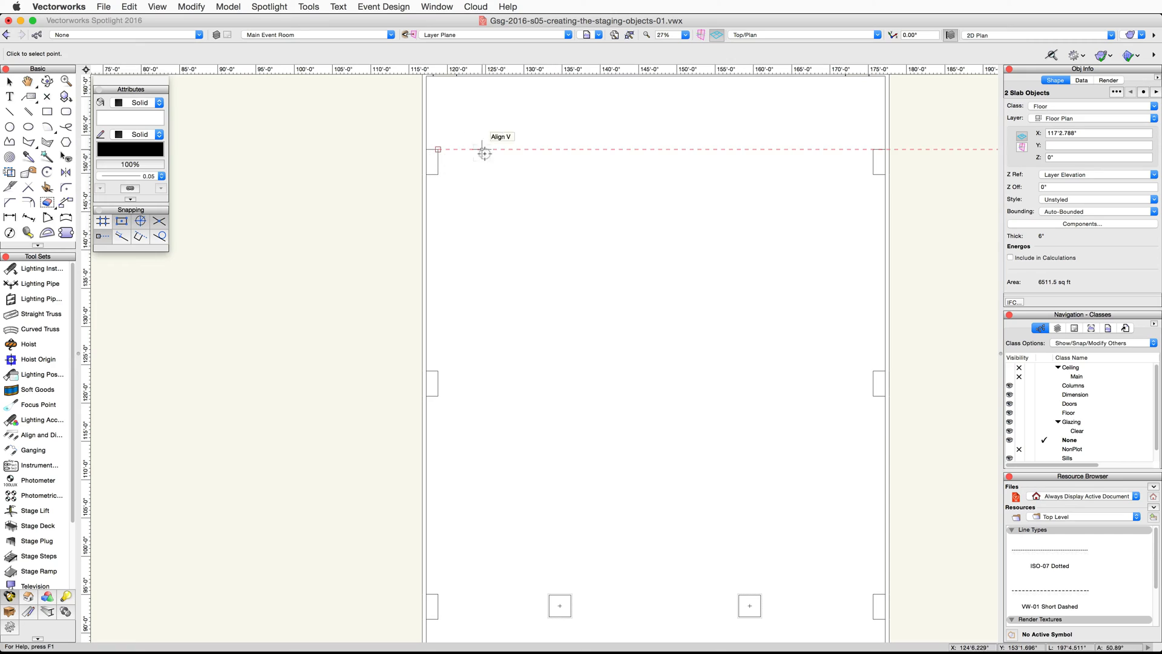
click(873, 150)
click(655, 149)
click(655, 149)
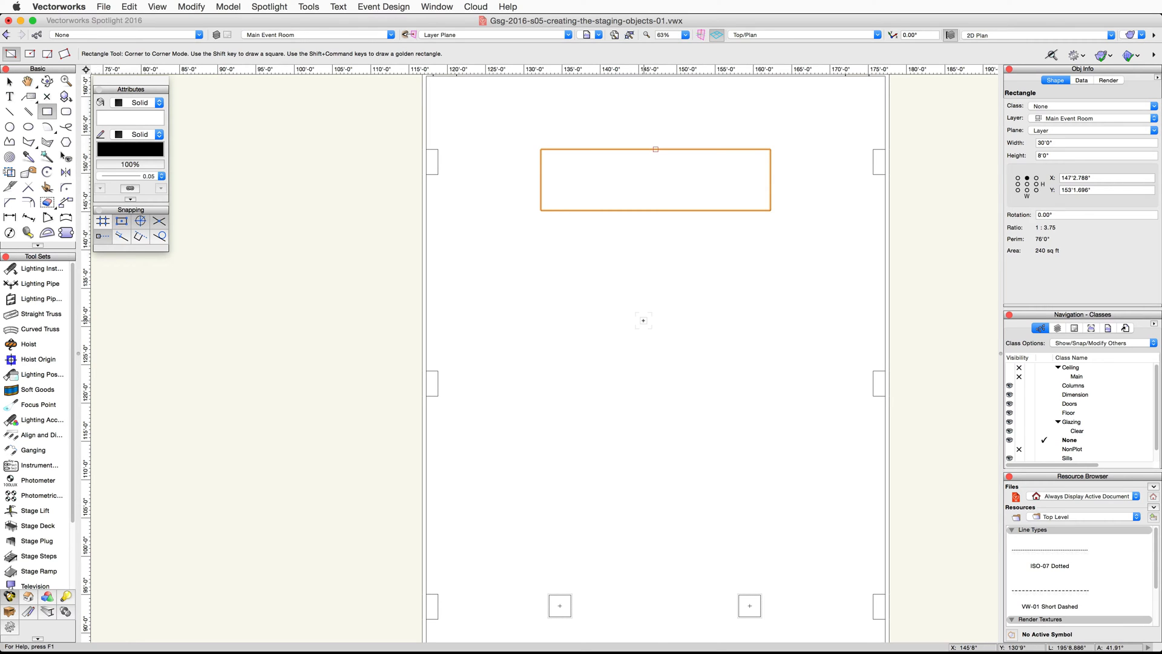
- Create a 6' by 6' square with its top centre at the midpoint of the stage rectangle's lower edge
middle_drag(643, 320, 576, 353)
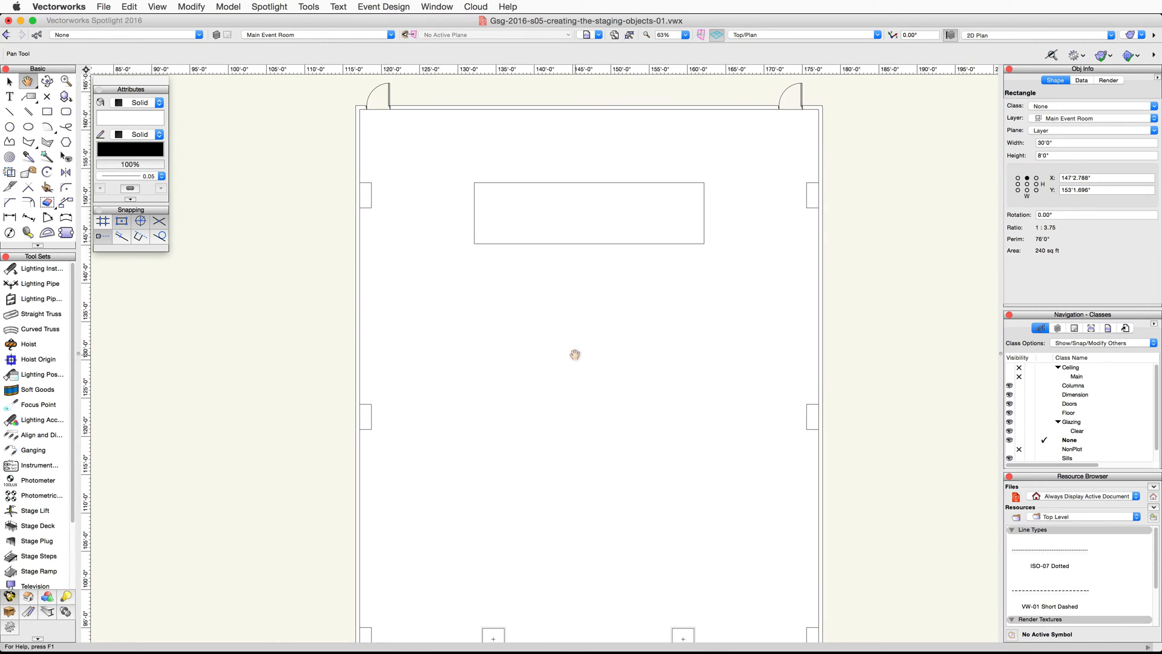
double_click(48, 112)
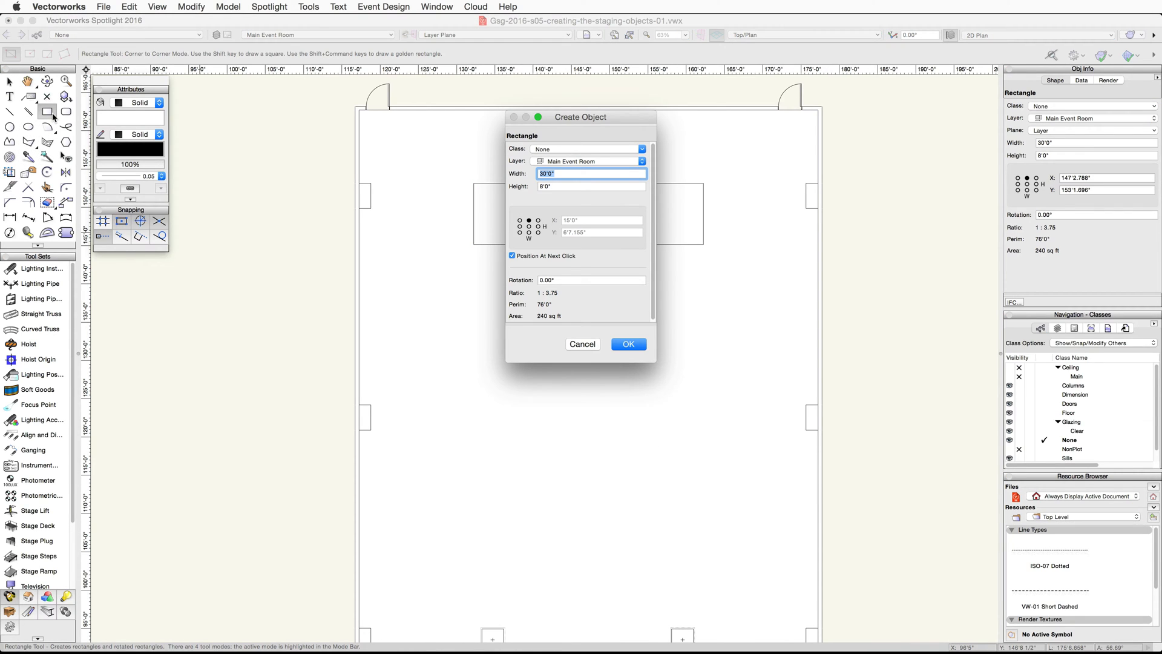
text(6')
key(Tab)
text(6')
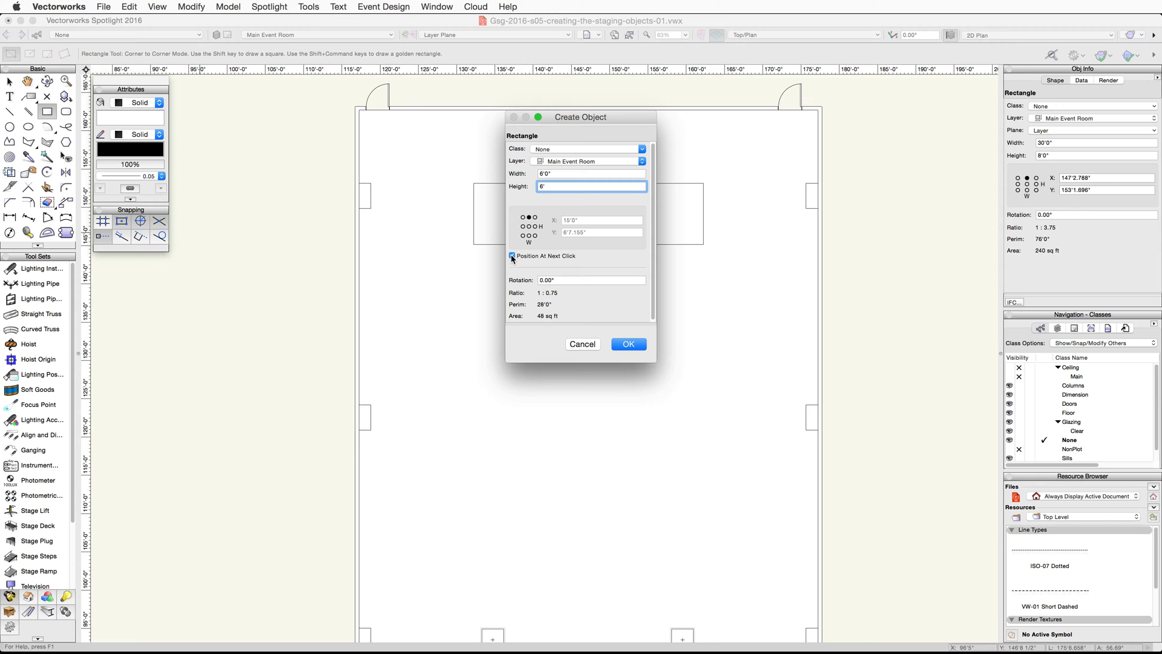
click(627, 344)
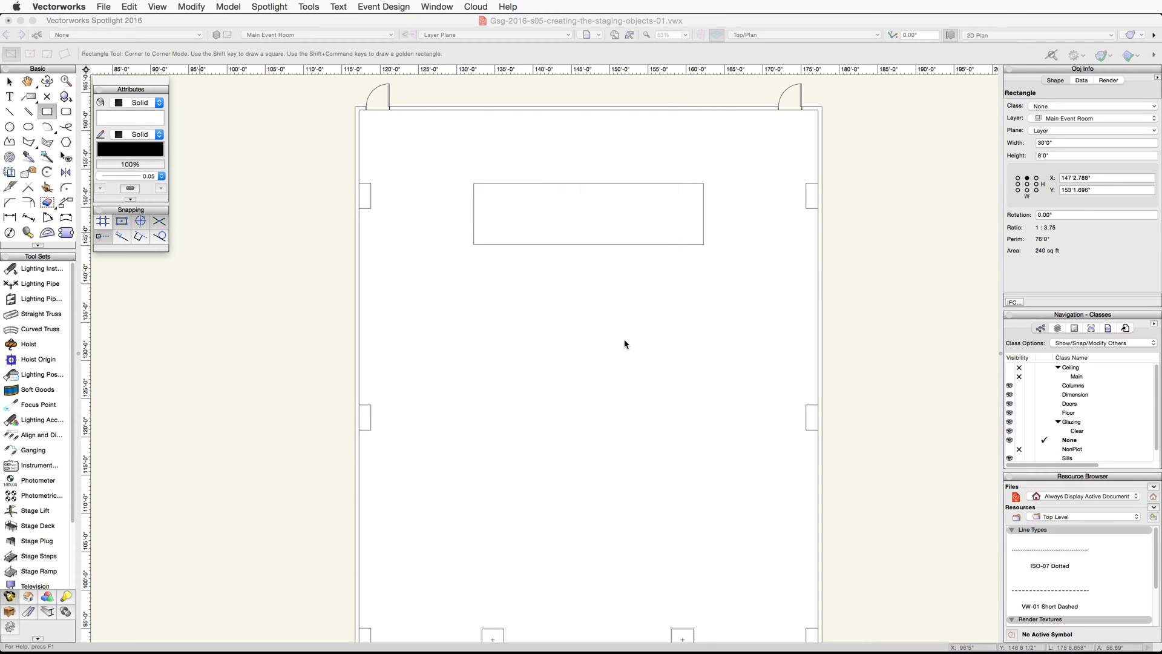
click(587, 243)
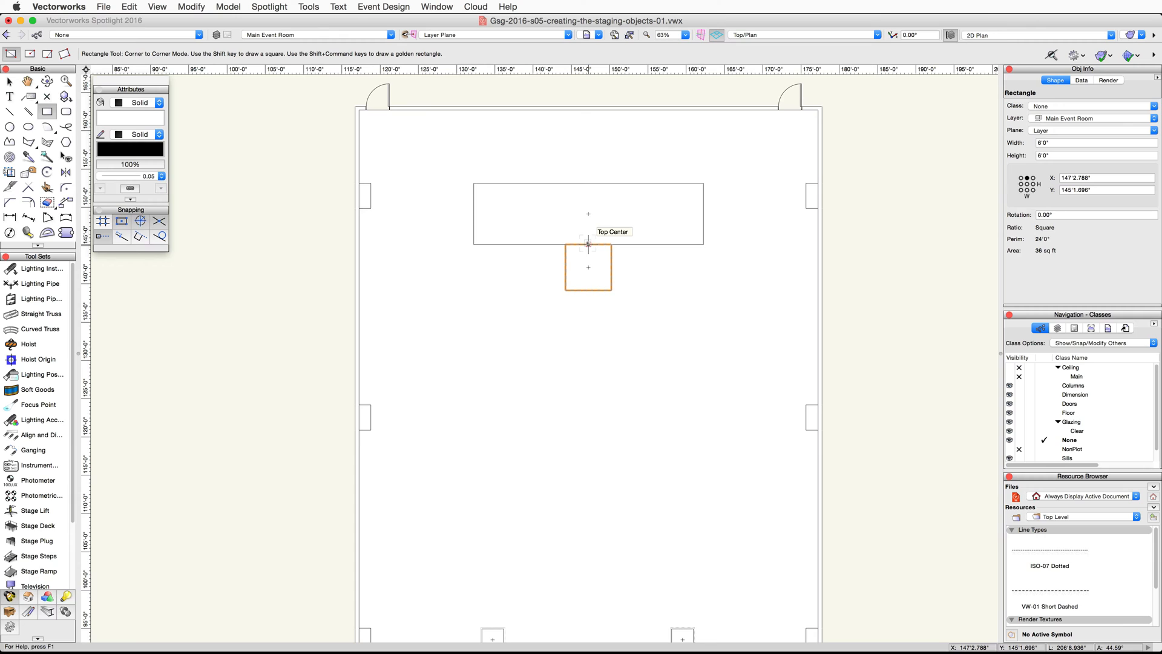
- Draw a Center Mode arc from the square's right-side midpoint to its left-side midpoint, centred on the square, forming a lower semicircle
scroll(586, 272, up, 3)
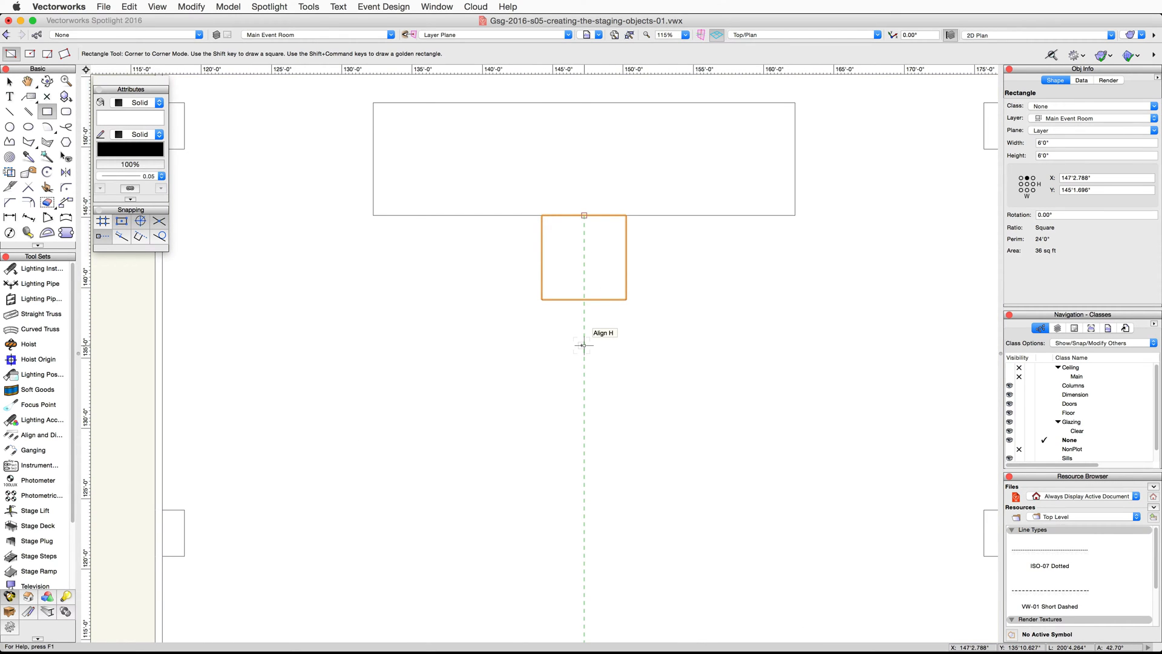
click(53, 127)
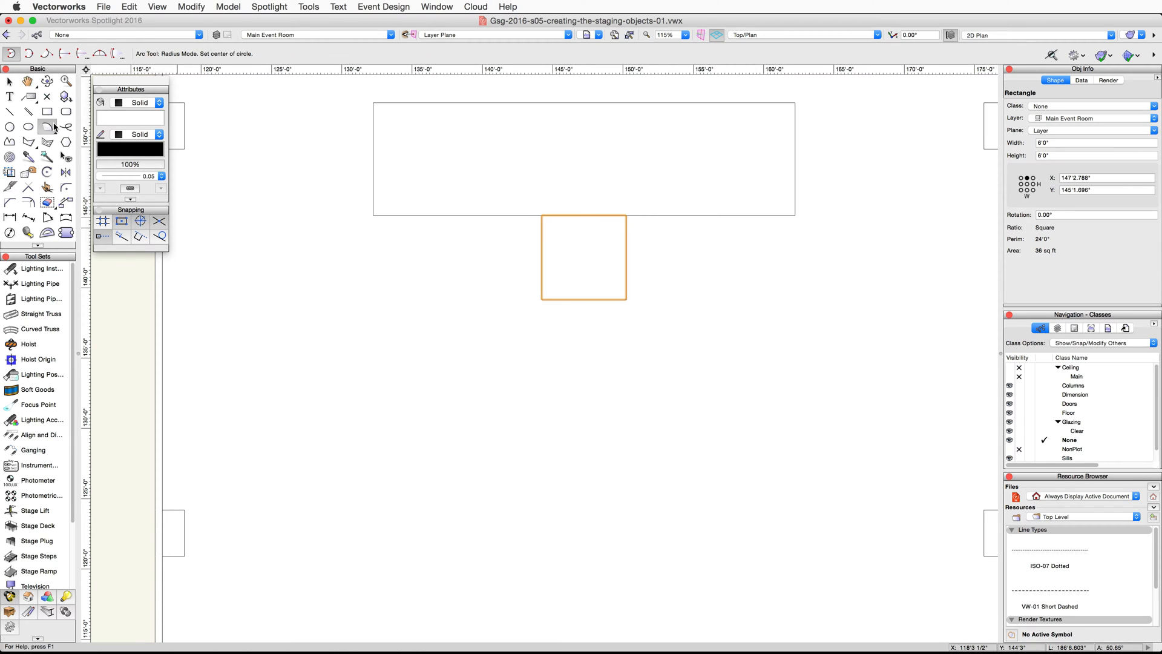
click(64, 54)
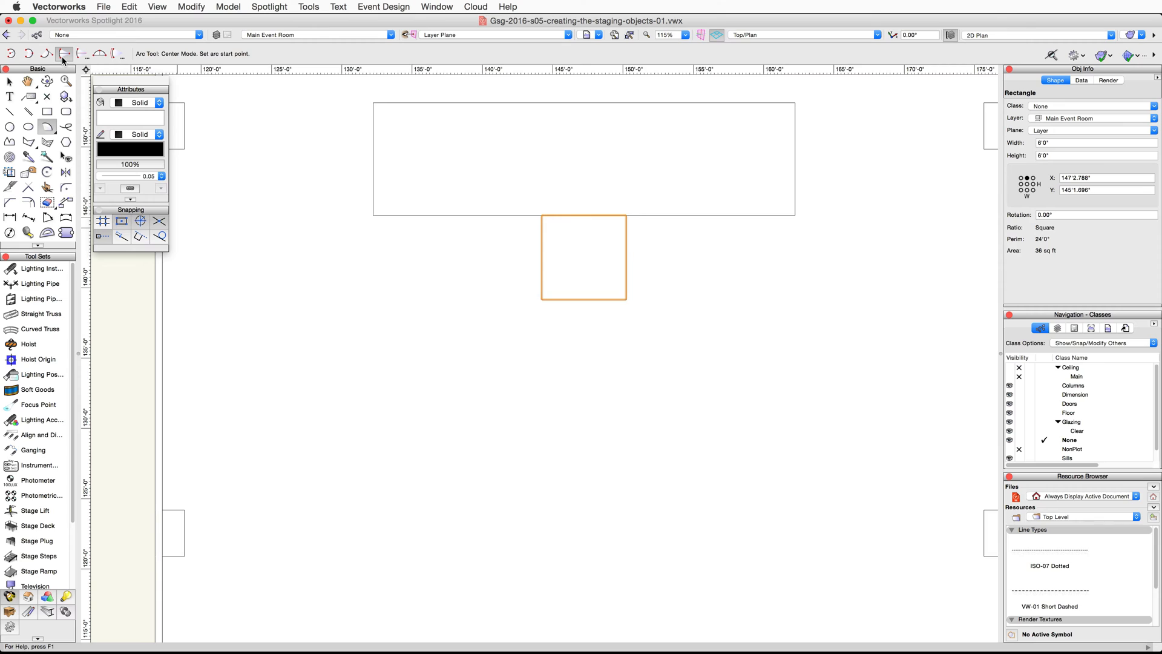
click(626, 258)
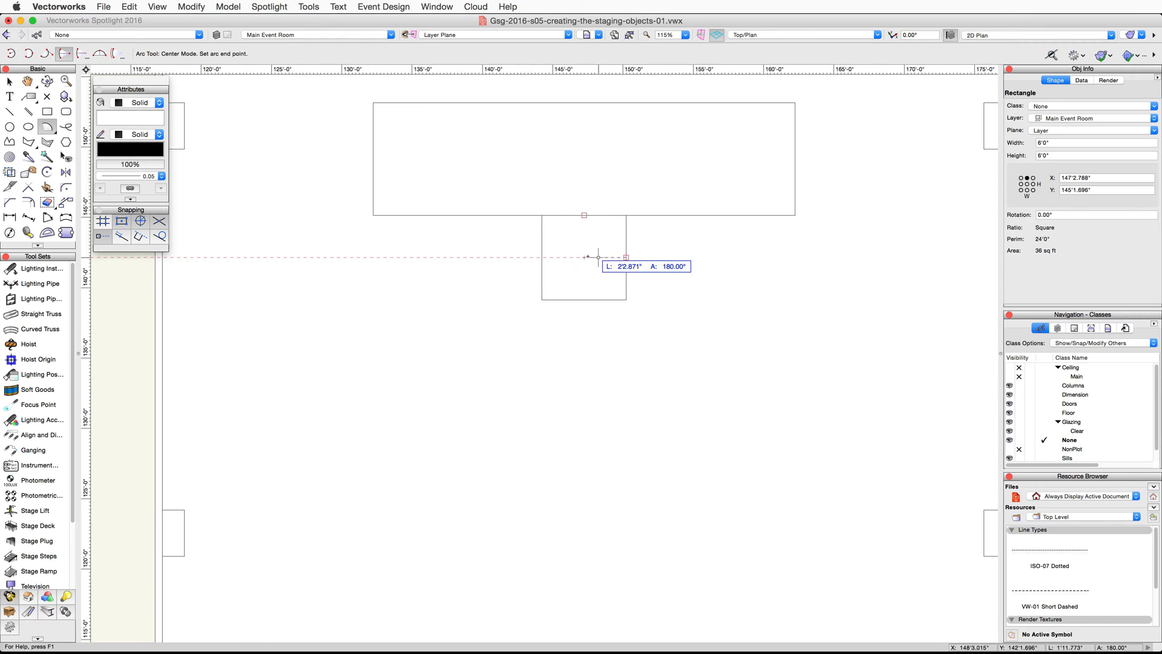
click(542, 257)
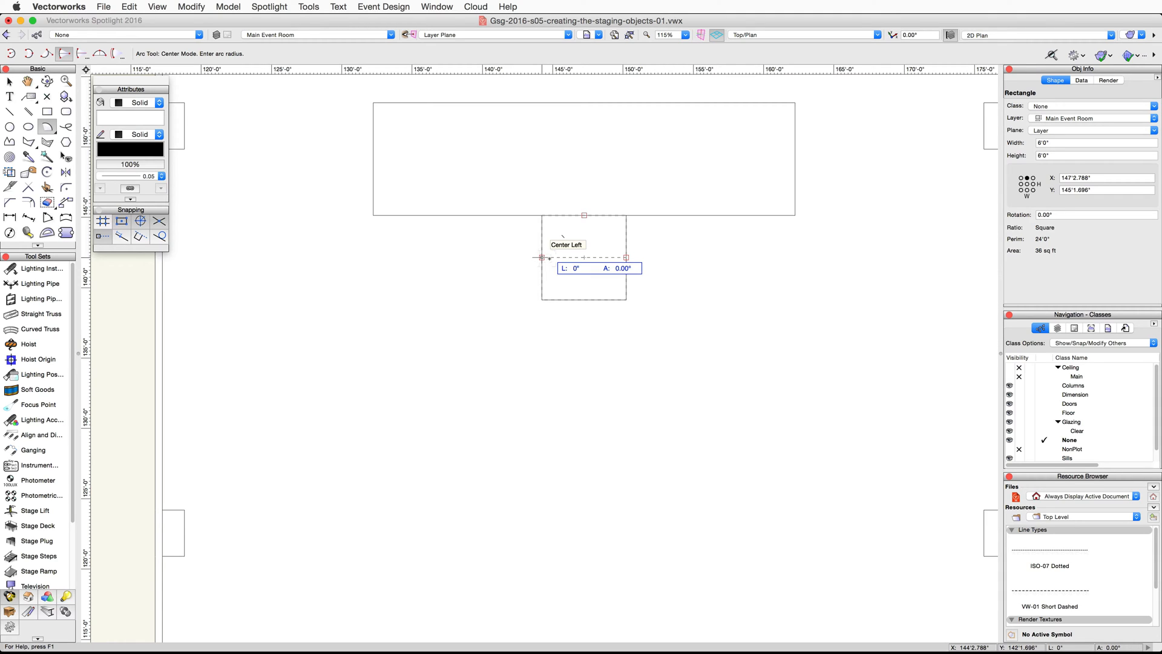
click(584, 257)
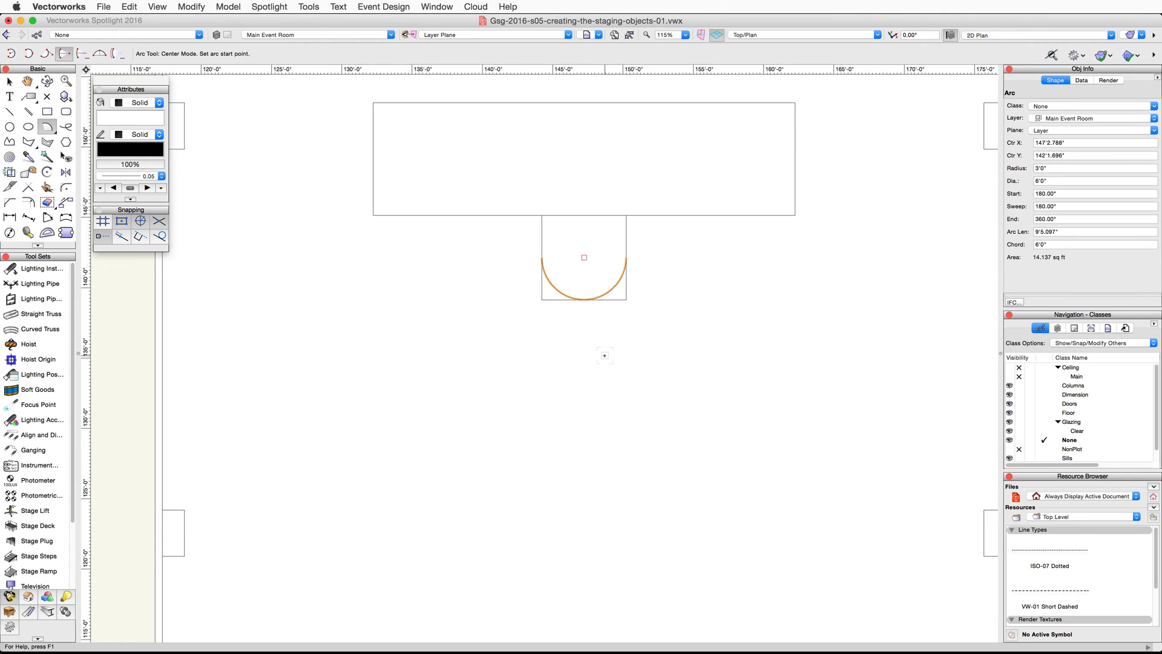
- Clip the square's surface with the semicircular arc
key(x)
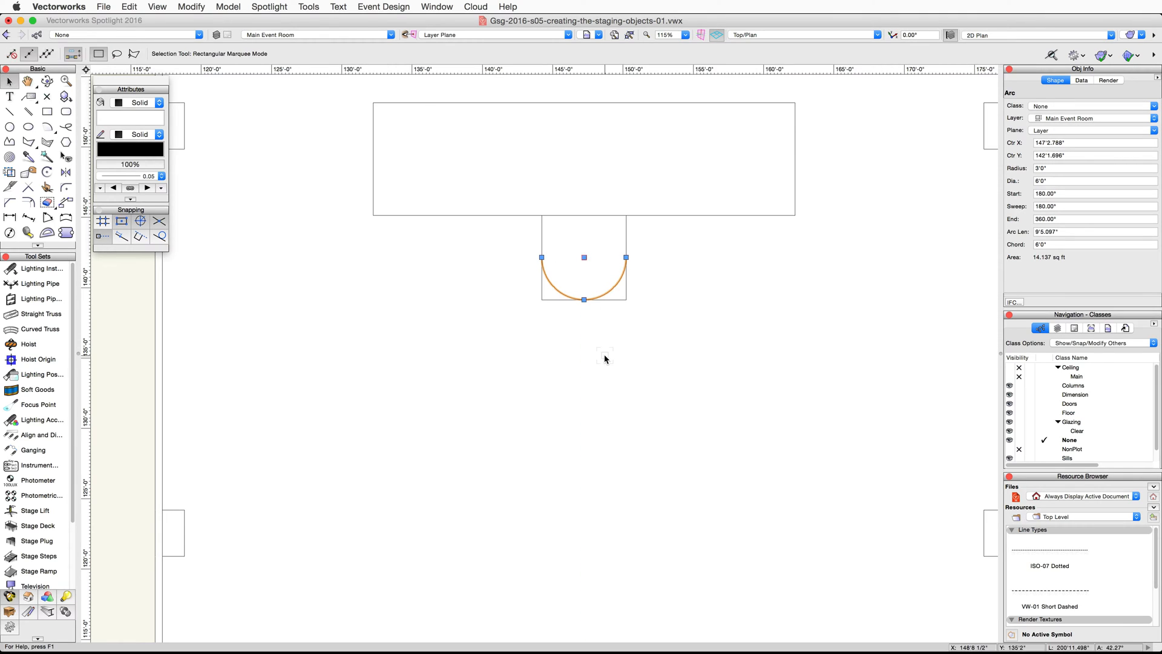
shift+click(612, 239)
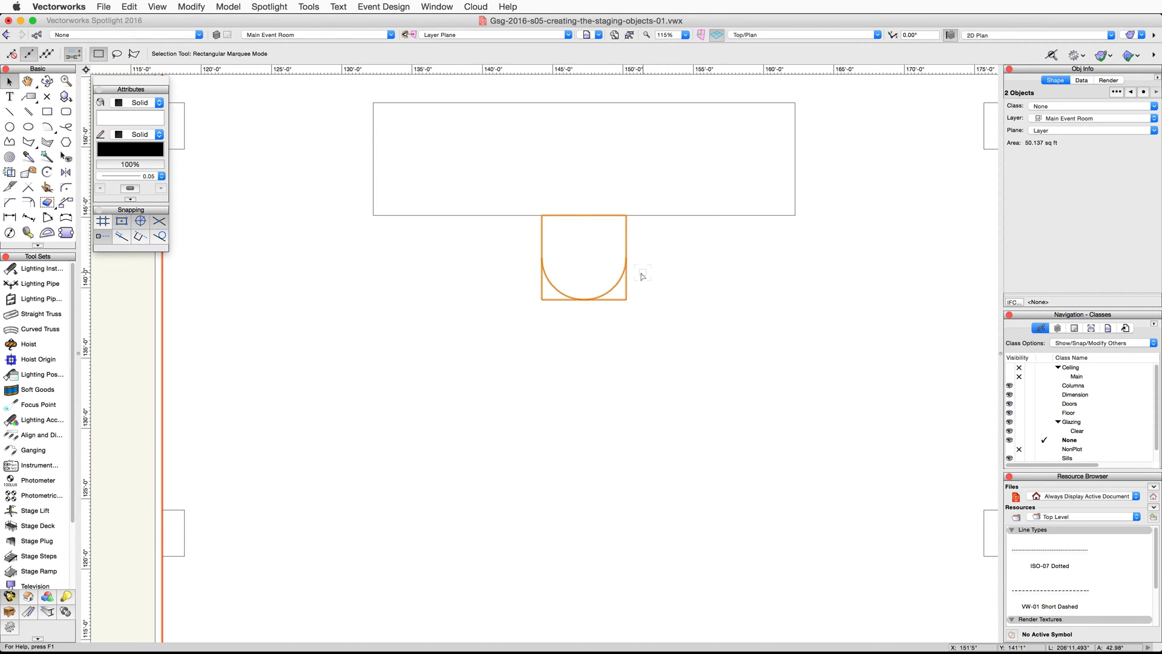
right_click(600, 248)
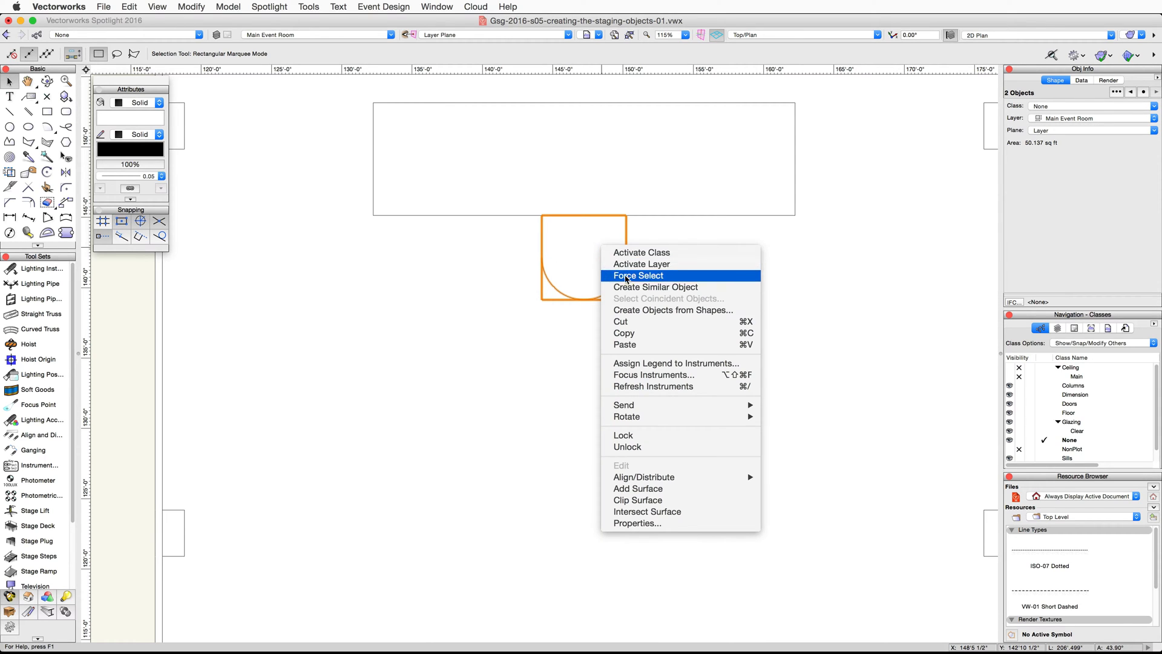
click(706, 503)
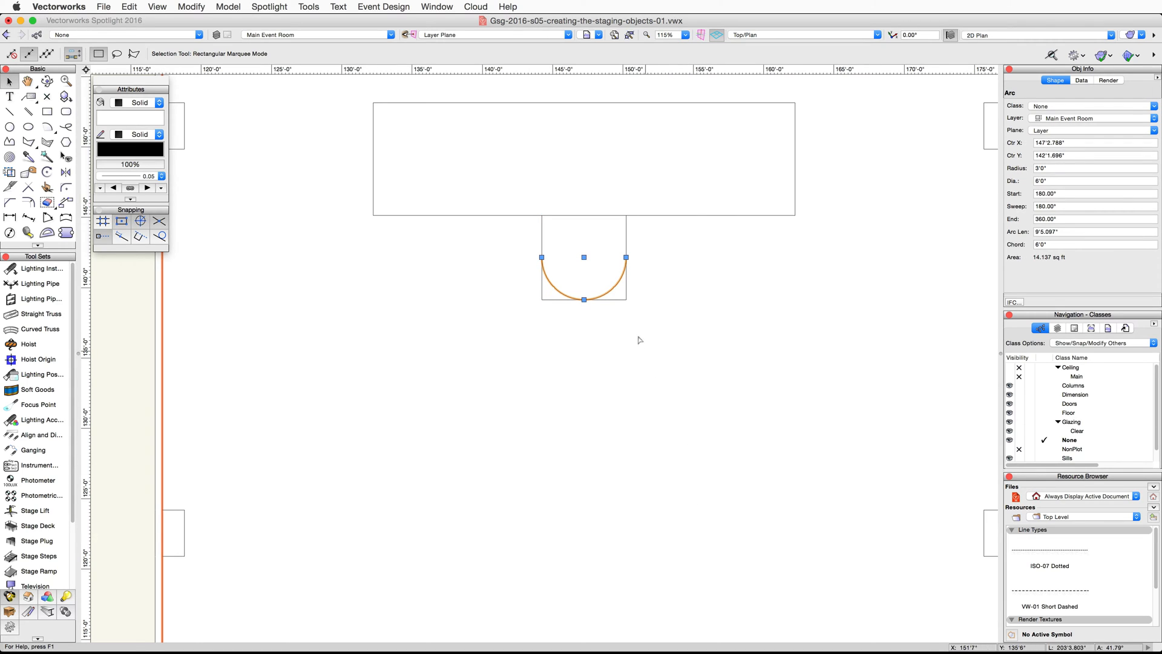
- Delete the two leftover corner pieces outside the semicircle
click(623, 299)
key(Delete)
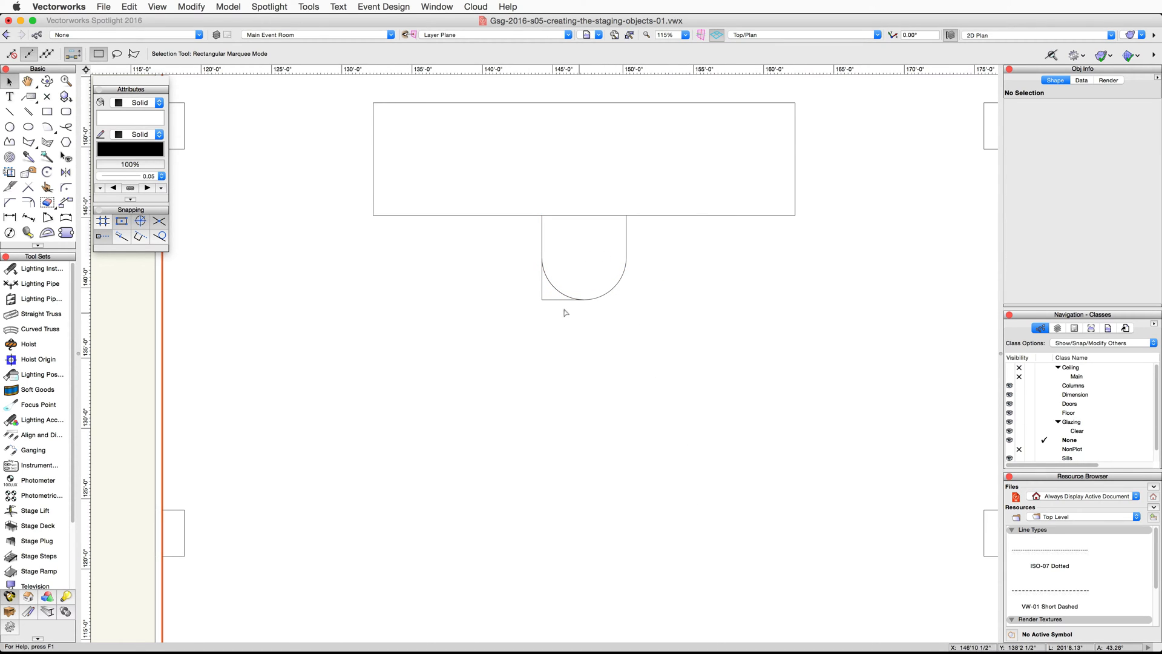
click(538, 304)
key(Delete)
- Combine the semicircular arc and the remaining part of the square into a single polyline
click(563, 297)
shift+click(543, 236)
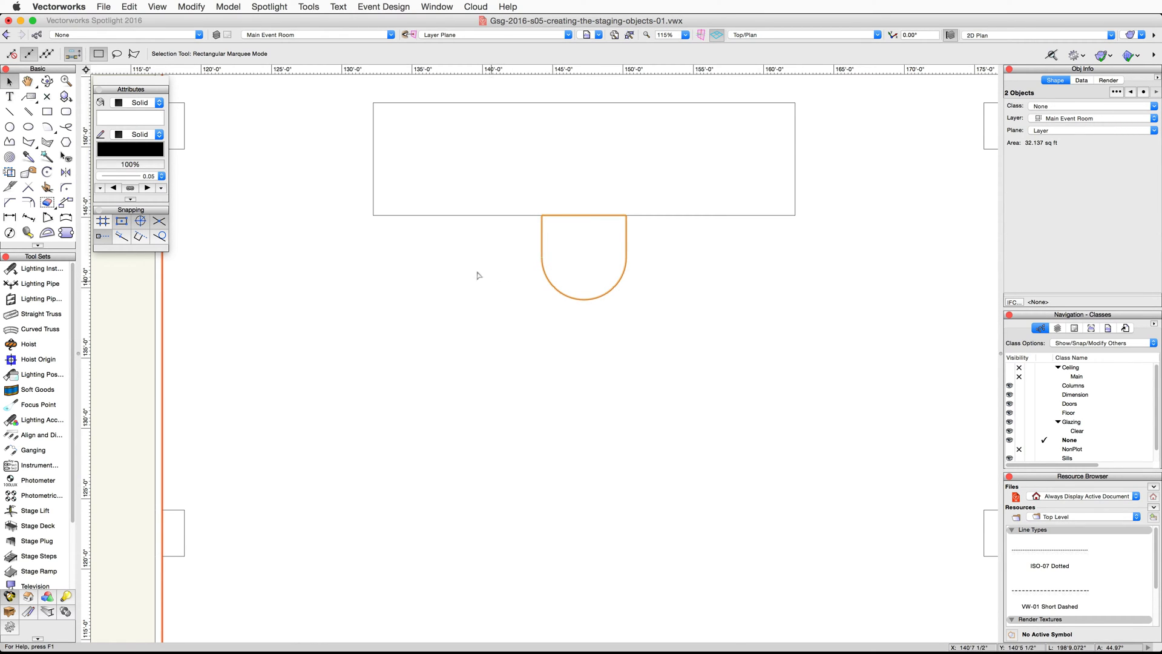
click(201, 8)
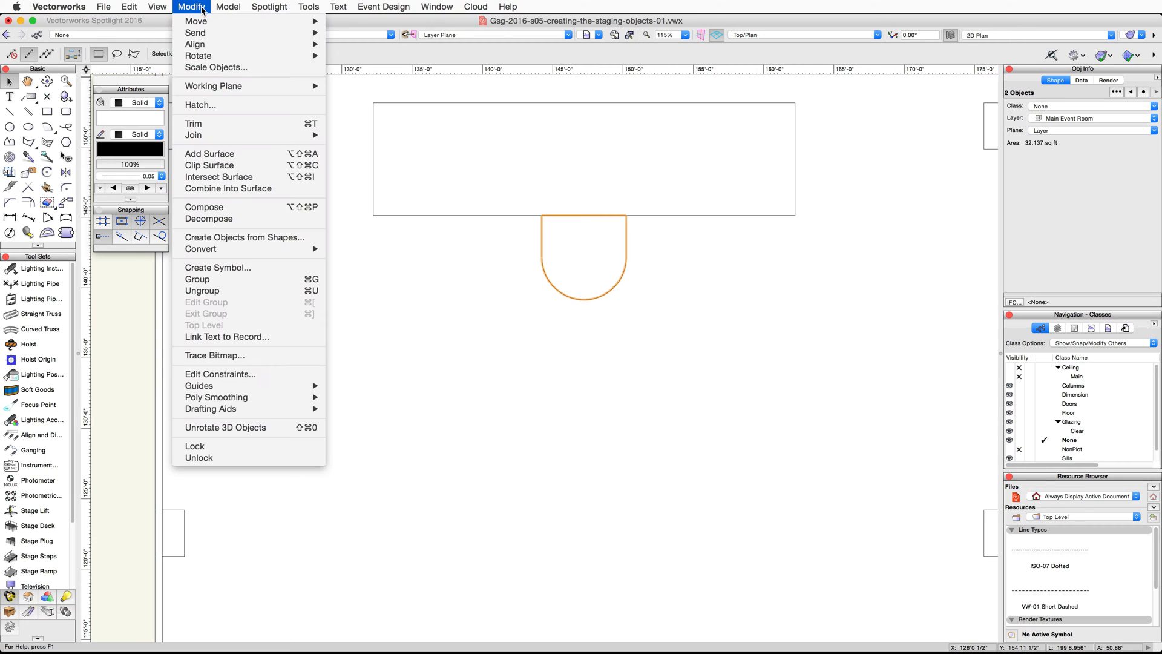
click(254, 207)
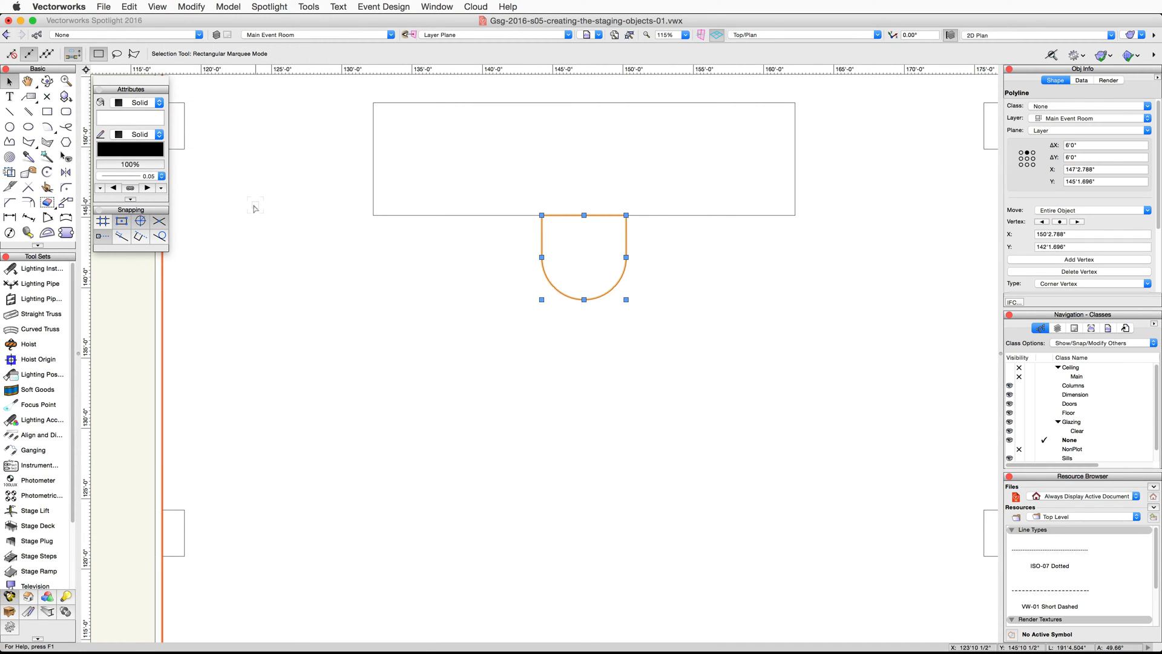
- Merge the large rectangle and the rounded thrust into one stage outline with Add Surface
shift+click(472, 176)
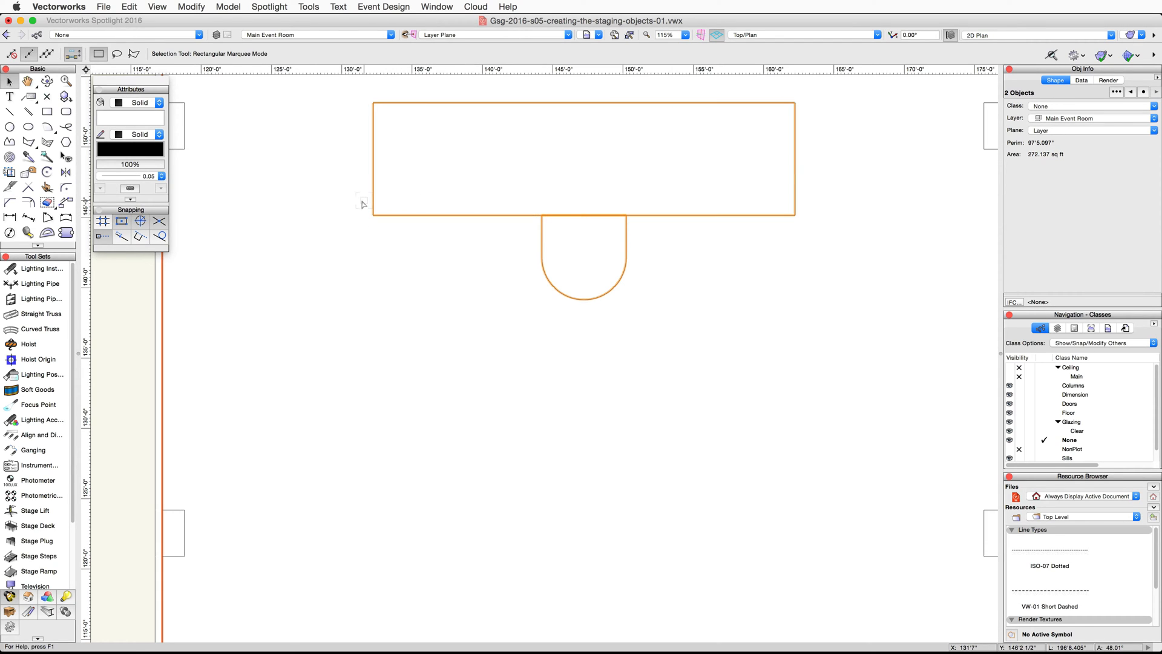
click(191, 7)
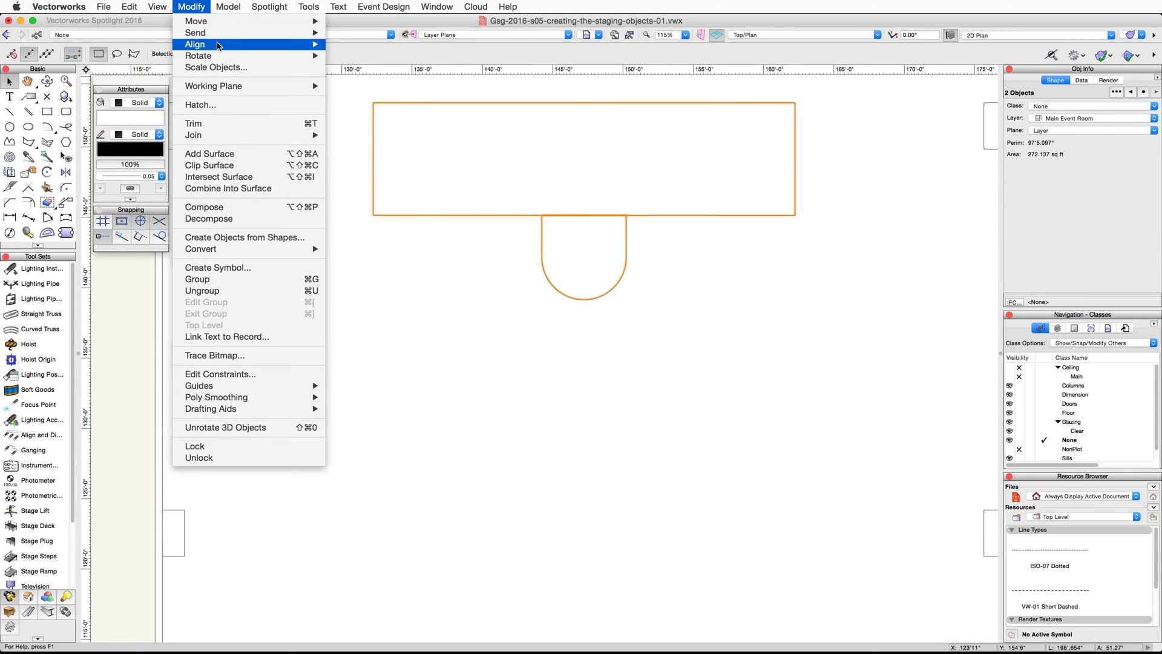
click(246, 155)
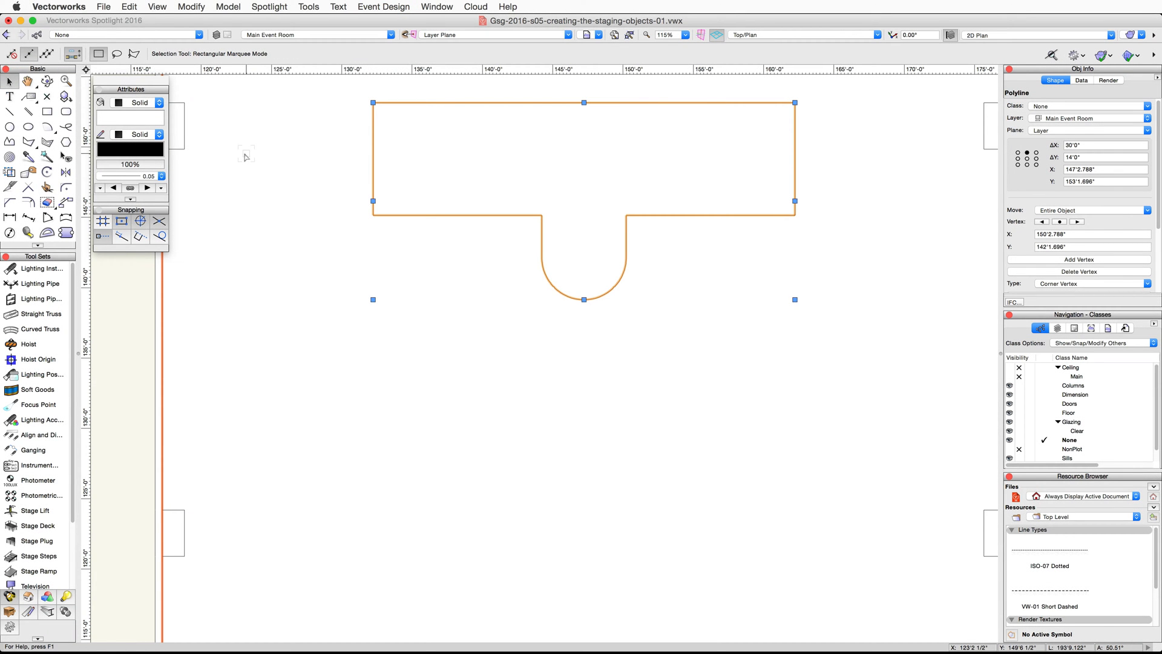
- Create a 2' high stage from the outline with 8' by 6' standard decks, assigned to a new object class named Stage
click(402, 9)
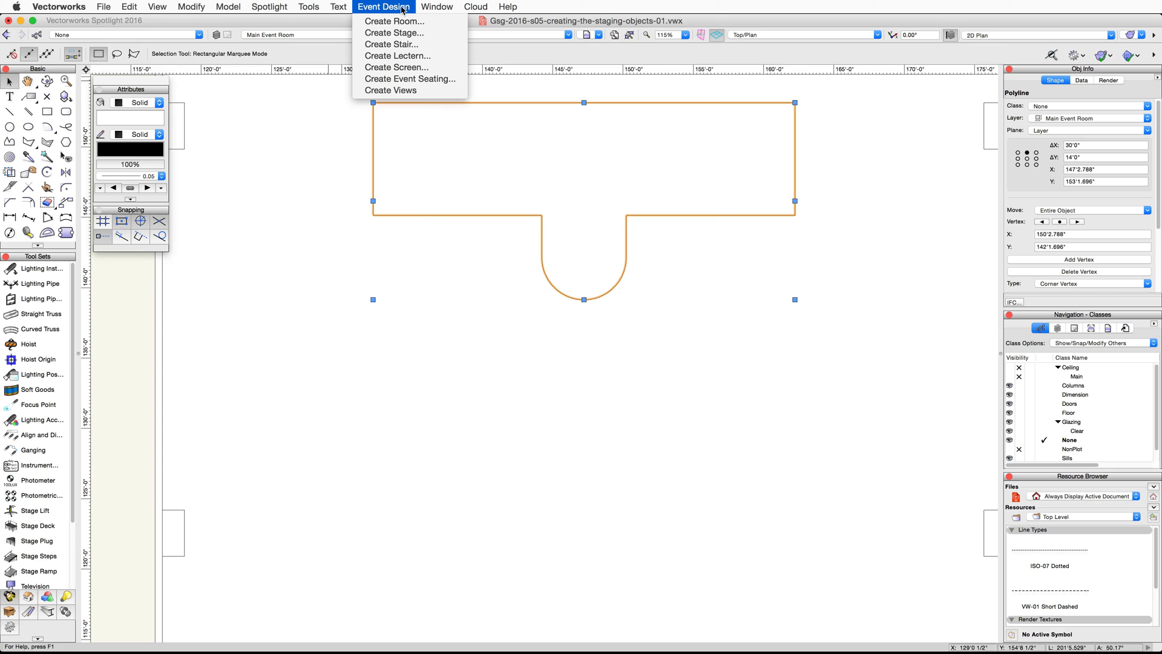
click(435, 33)
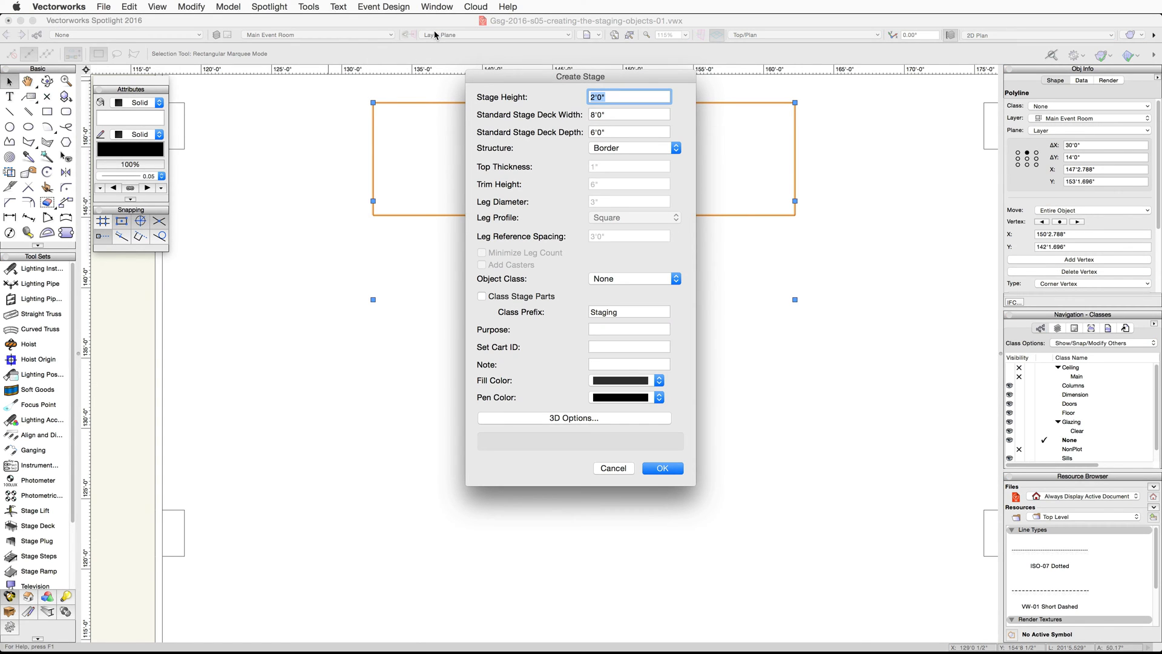
click(617, 117)
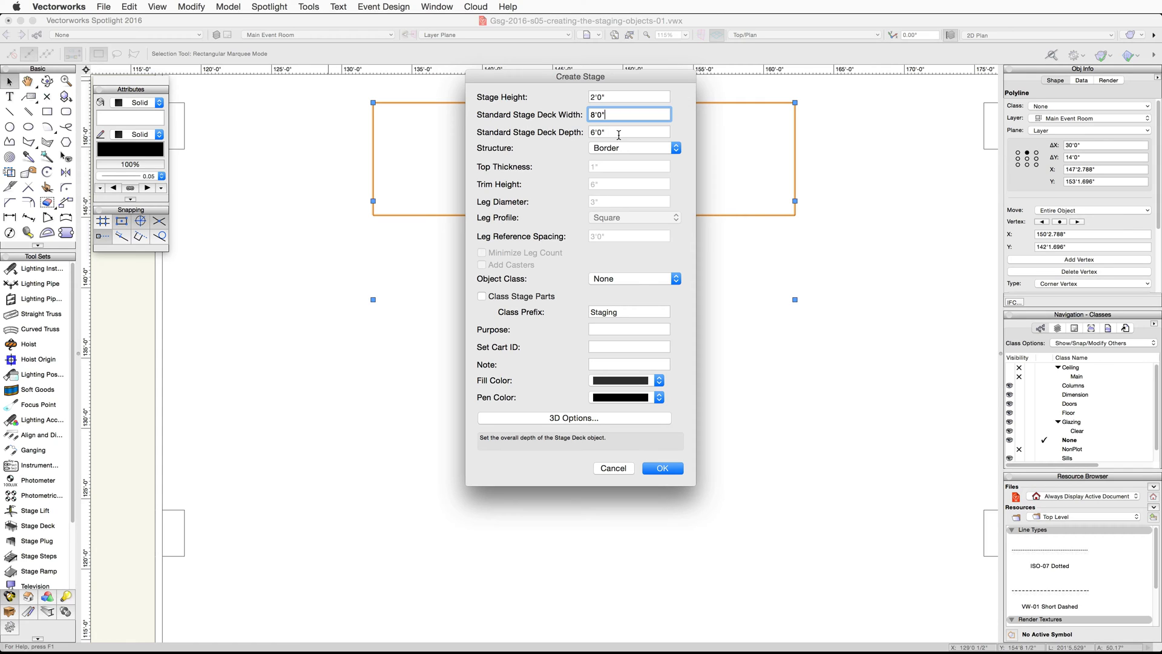
click(619, 133)
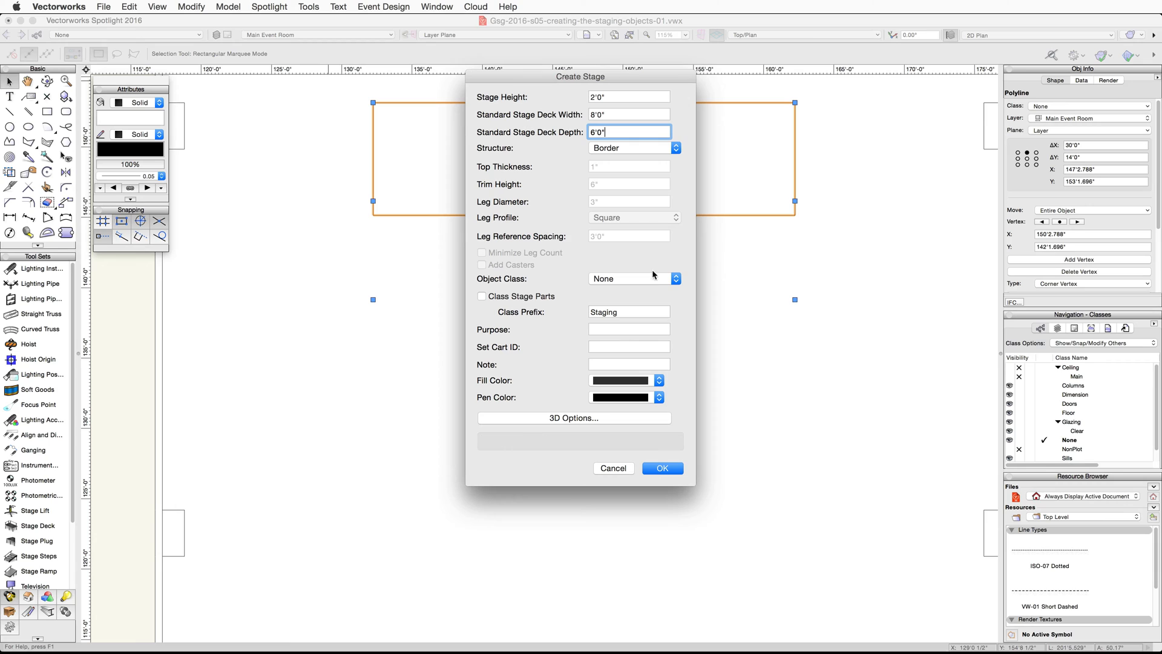
click(676, 278)
click(671, 292)
text(Stage)
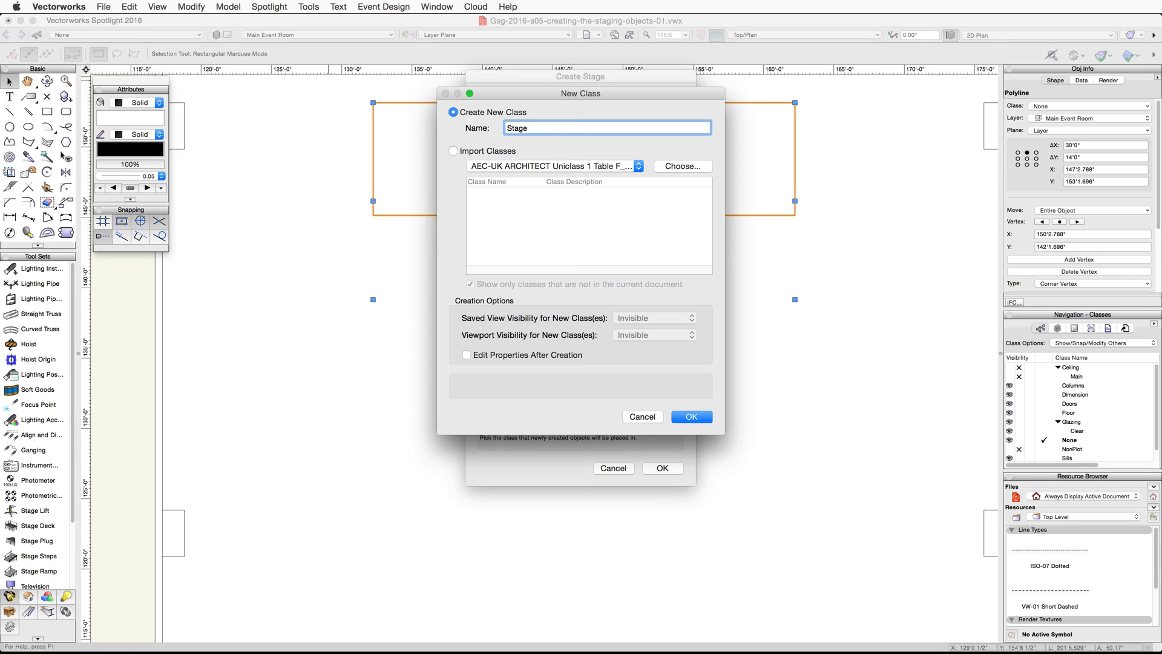
click(691, 416)
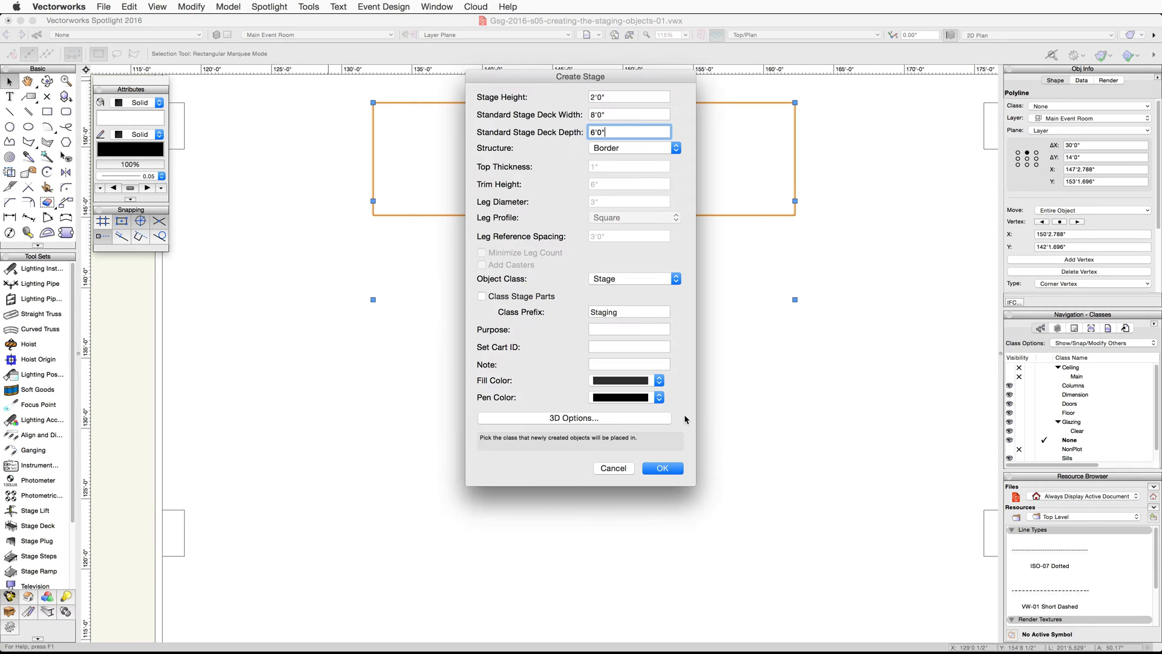
click(662, 468)
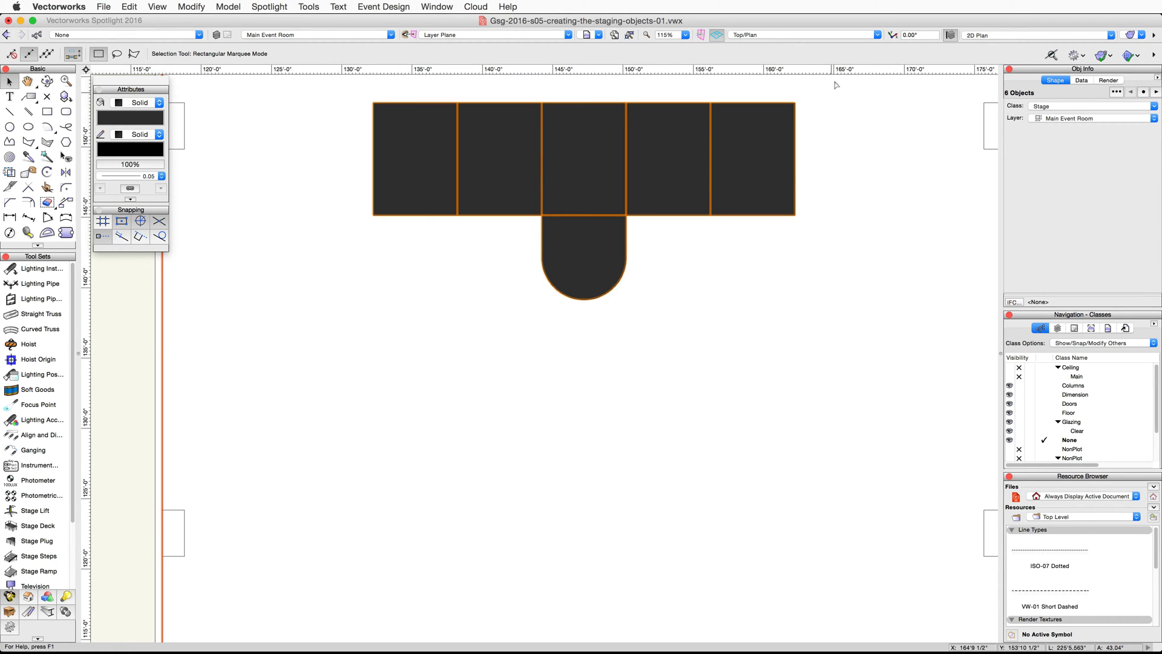
- Switch to the Right Isometric view and change the rounded thrust's stage plug structure to Legs-Basic
click(835, 35)
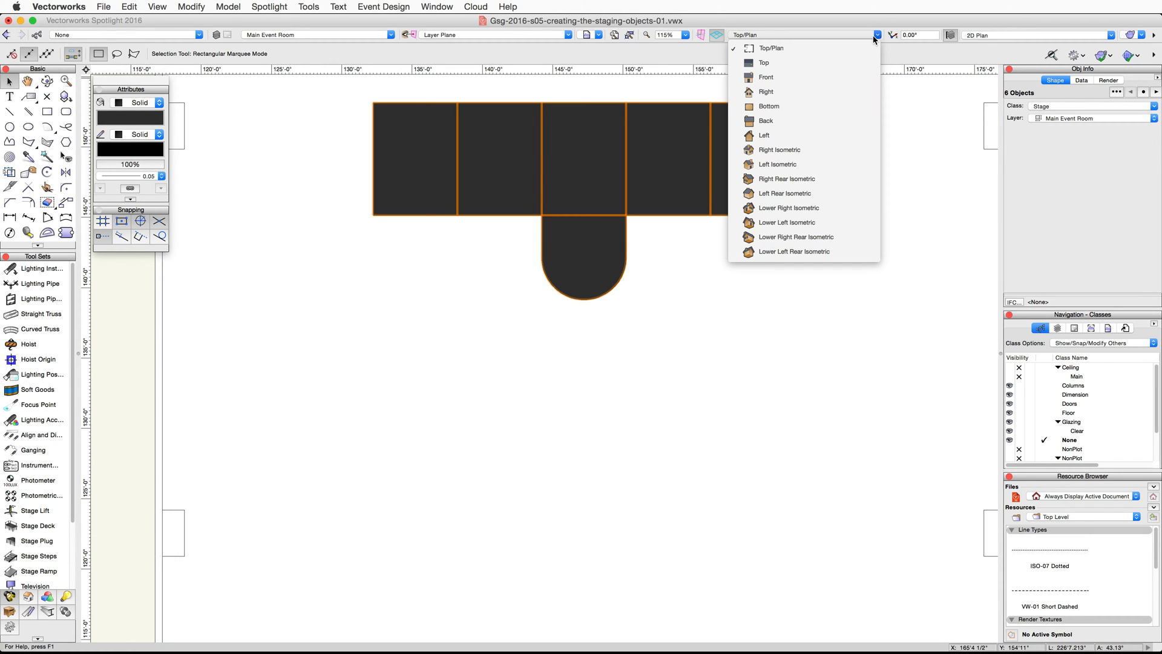
click(841, 149)
scroll(413, 391, up, 5)
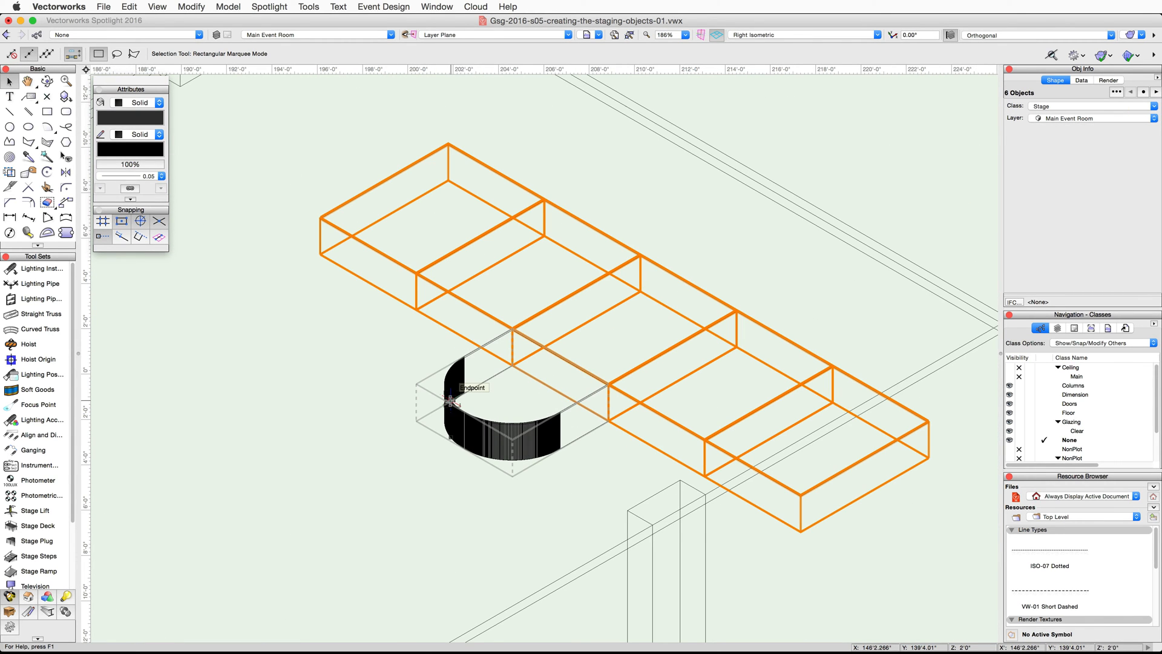
click(451, 401)
click(470, 414)
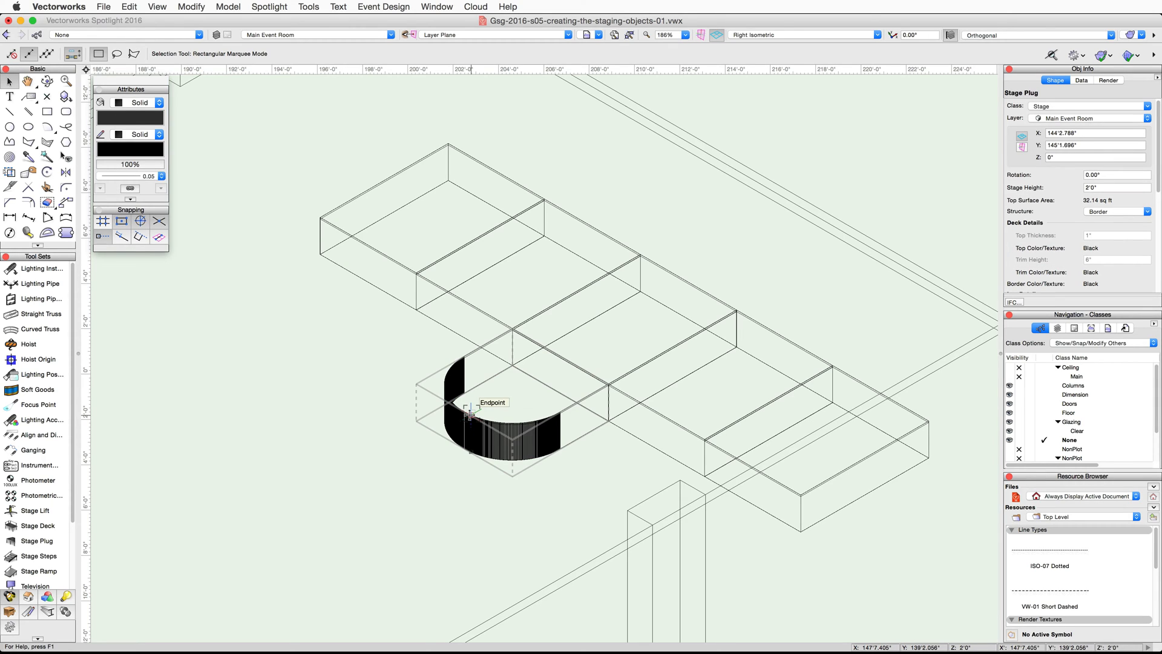
click(1146, 211)
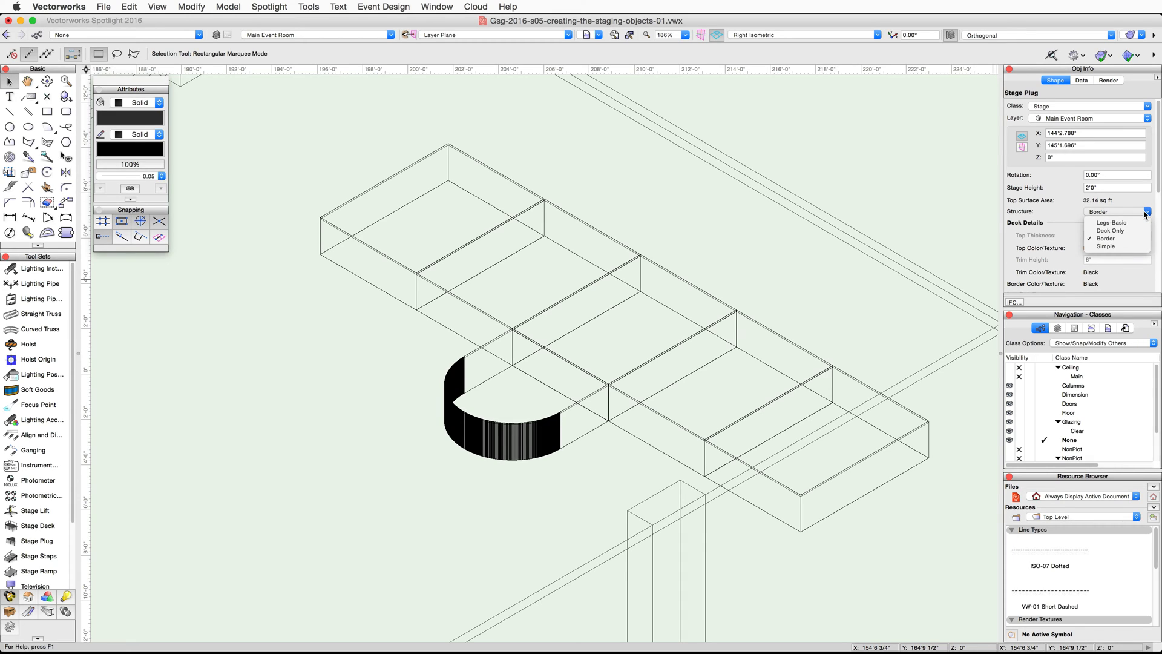
click(1143, 224)
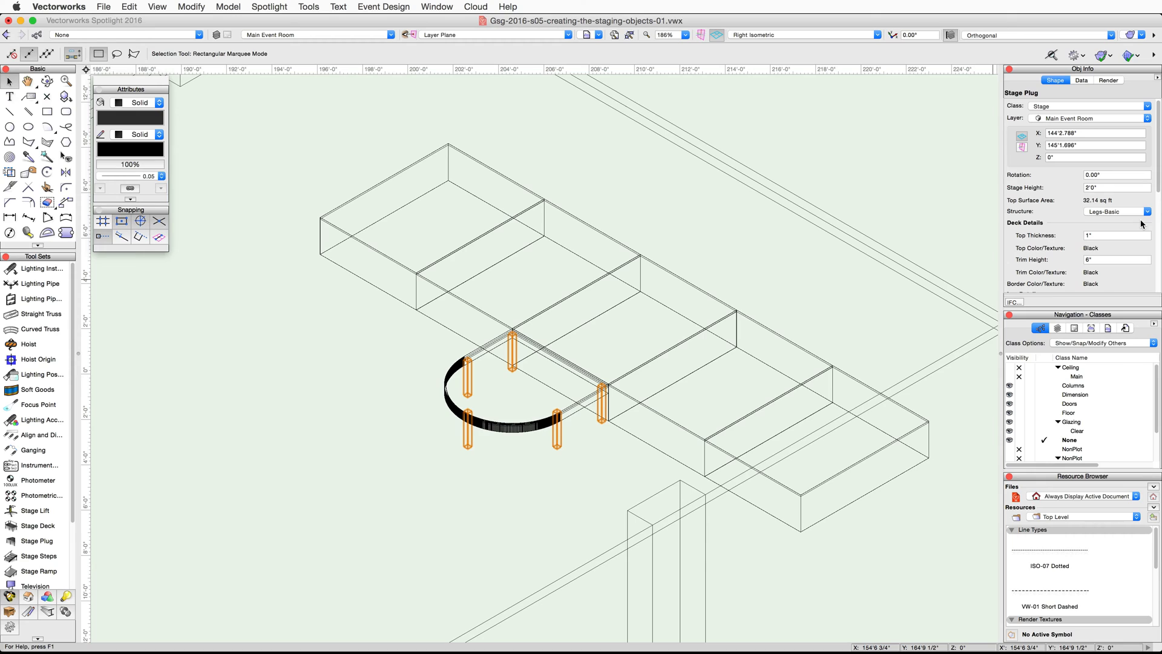
- Set the leg profile of the rounded stage plug to Octagonal
scroll(1141, 224, down, 3)
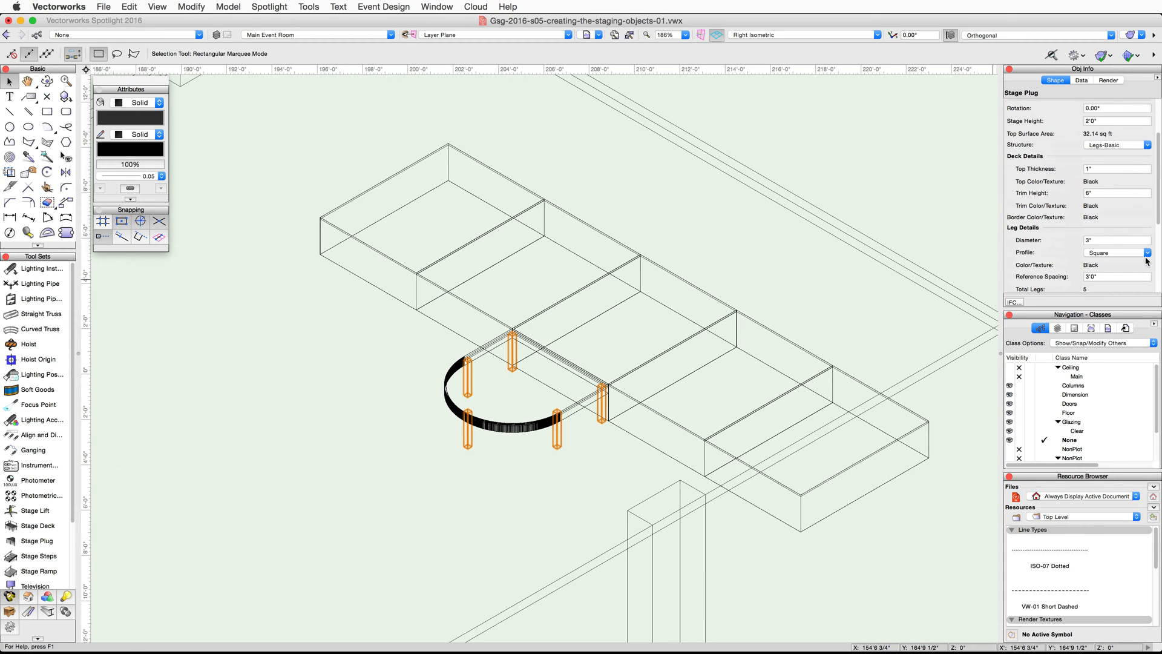
click(1147, 253)
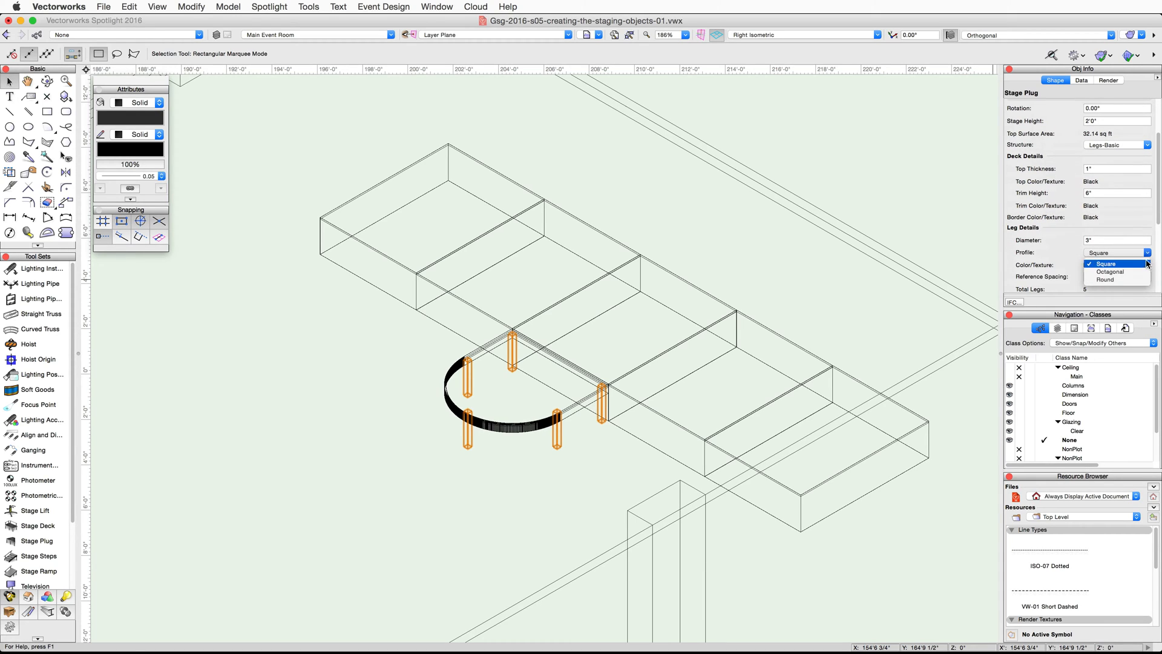
click(1146, 272)
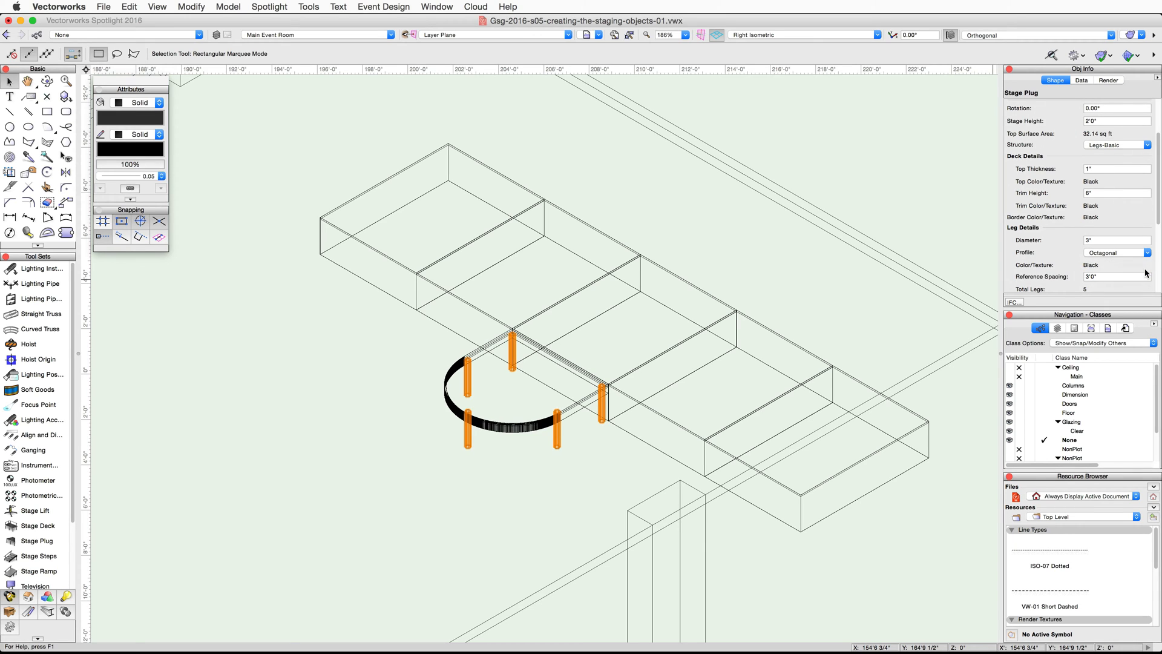
- Select all five rectangular stage decks and change their structure to Folding
click(721, 453)
shift+click(689, 431)
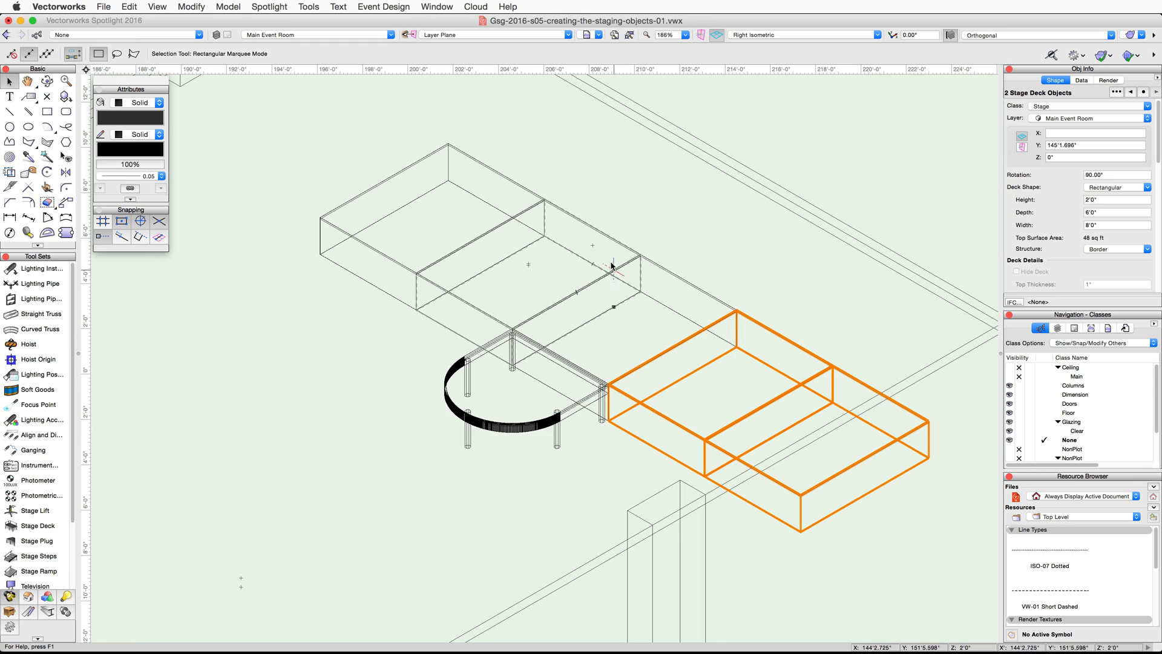
shift+click(660, 266)
shift+click(624, 244)
shift+click(464, 156)
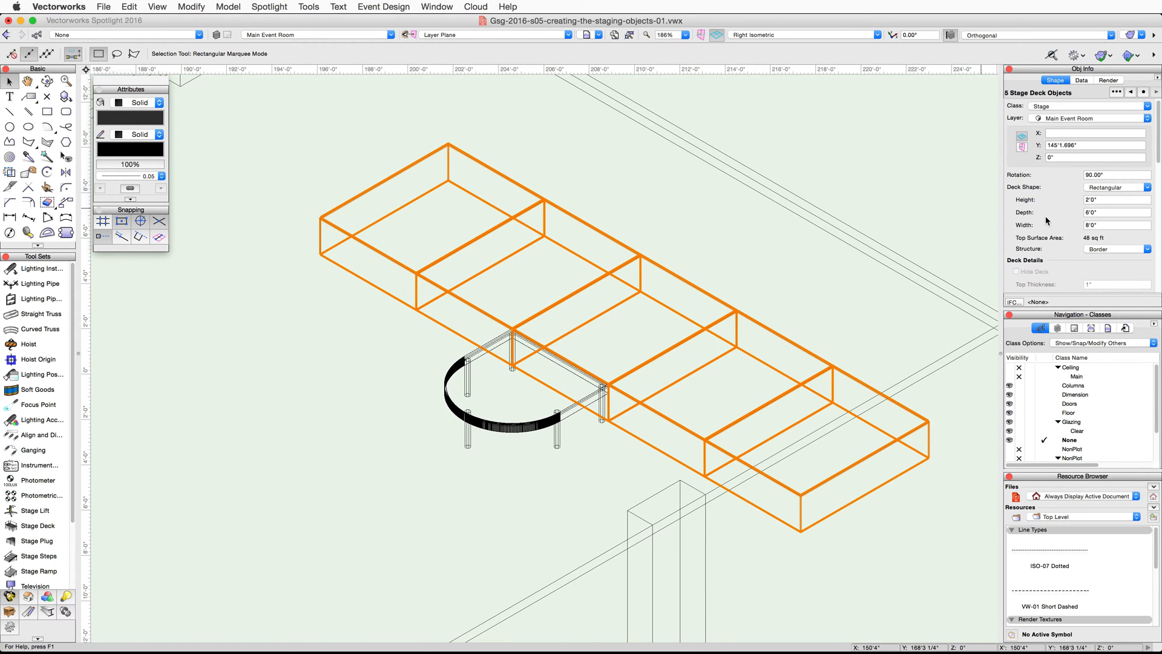
click(1134, 249)
click(1133, 278)
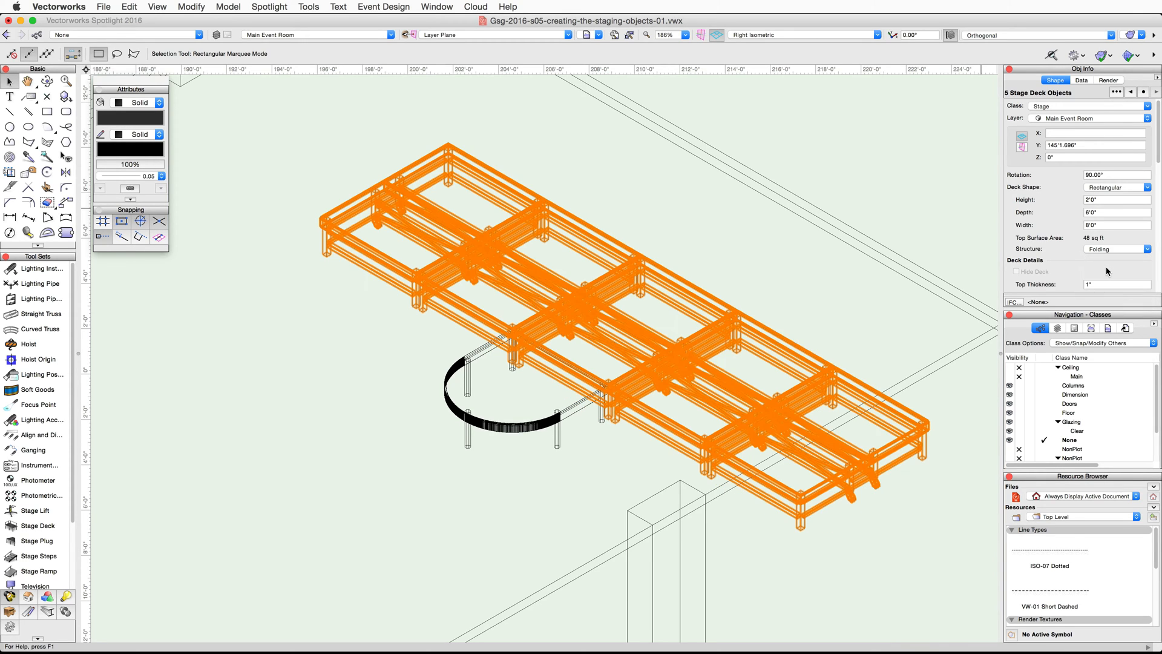
- Set the leg profile of the five selected stage decks to Octagonal
scroll(1104, 267, down, 5)
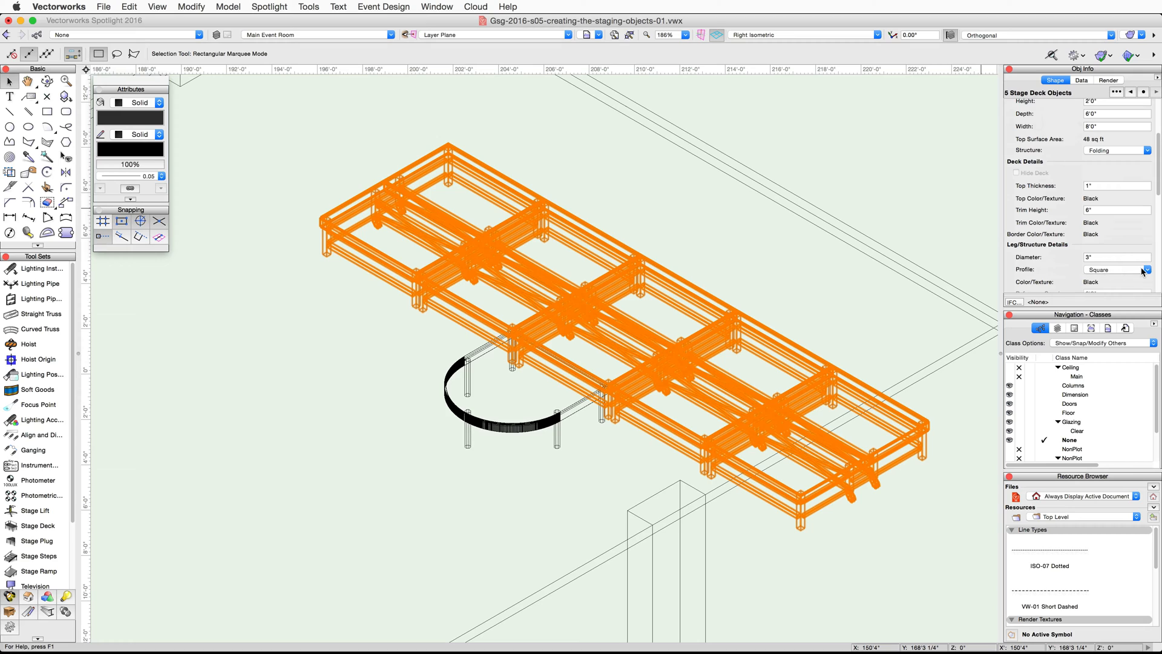
click(1143, 270)
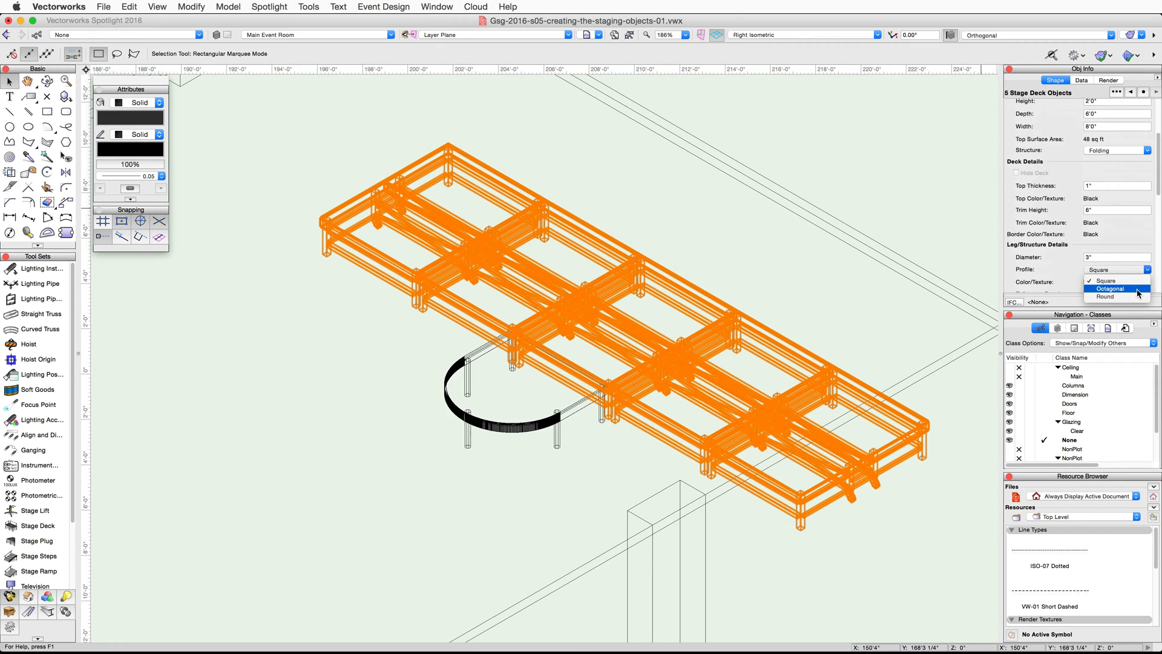
click(1137, 289)
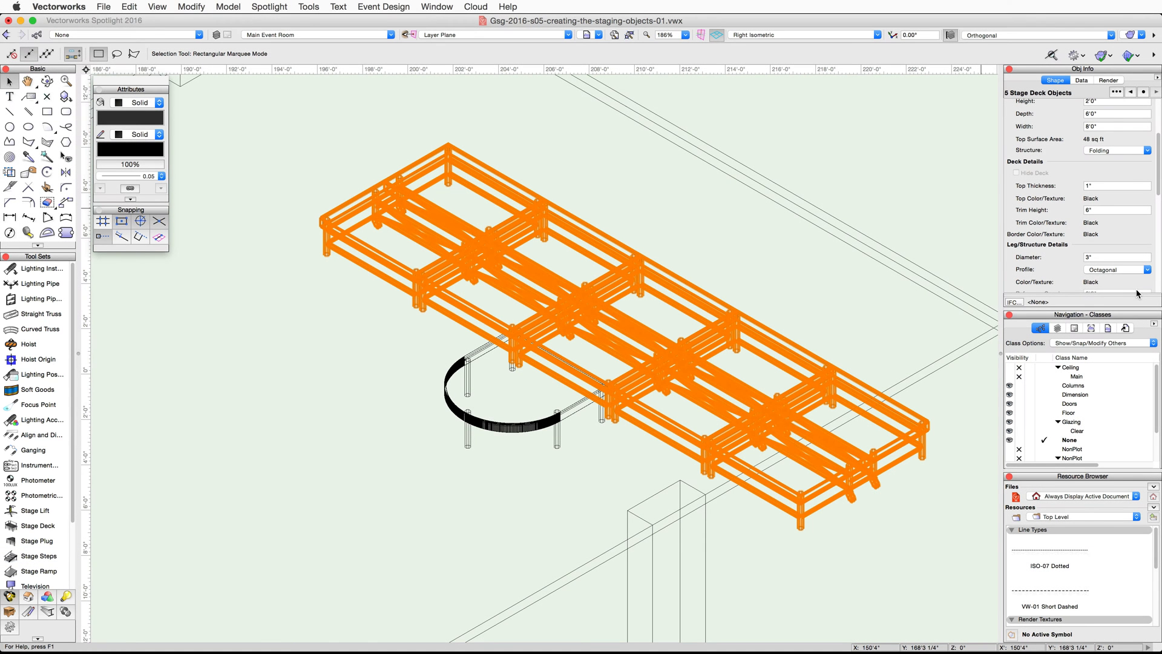
- Return to the Top/Plan view and place stage steps at the middle of the front half of the stage's left edge, rotated -90°
click(876, 36)
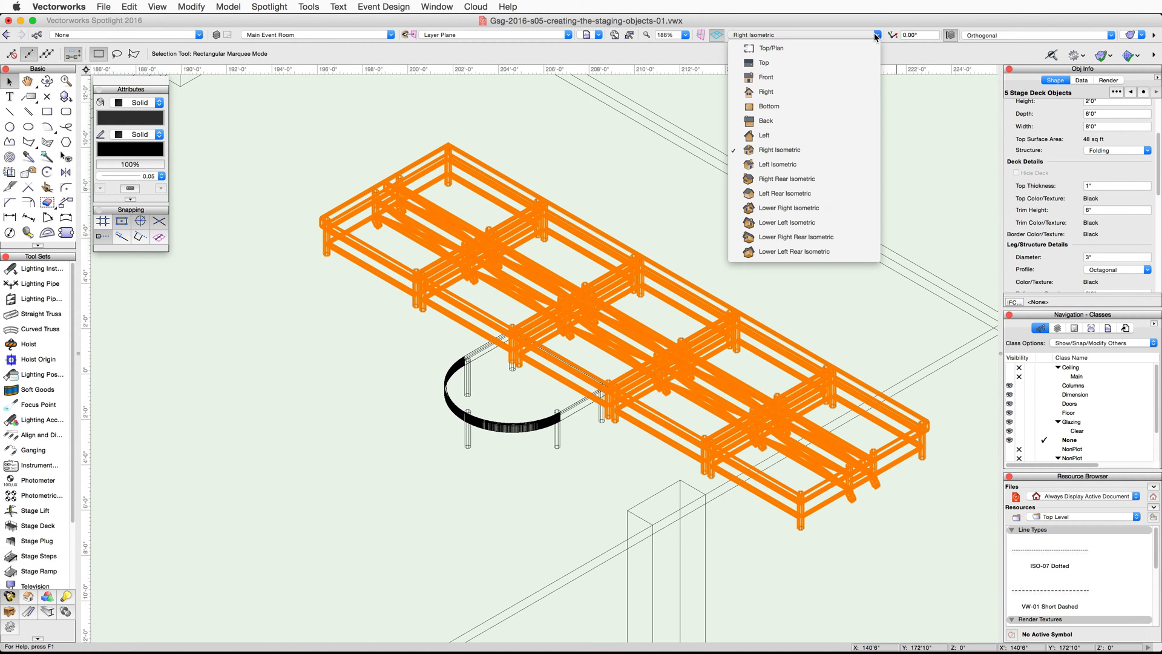
click(875, 49)
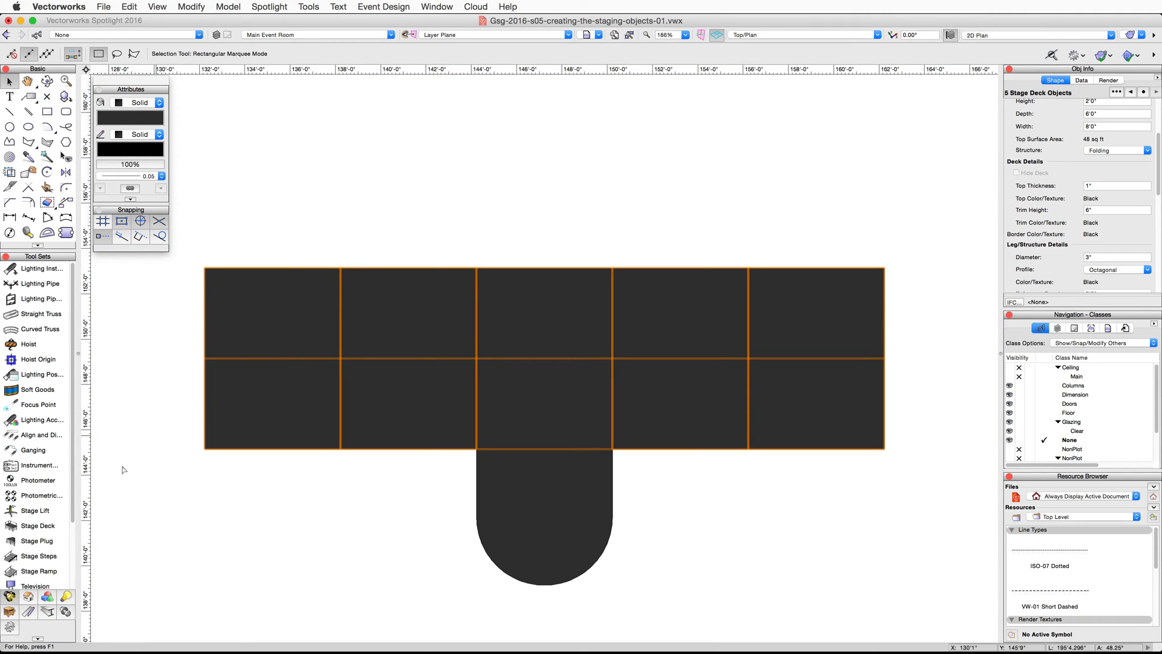
click(39, 556)
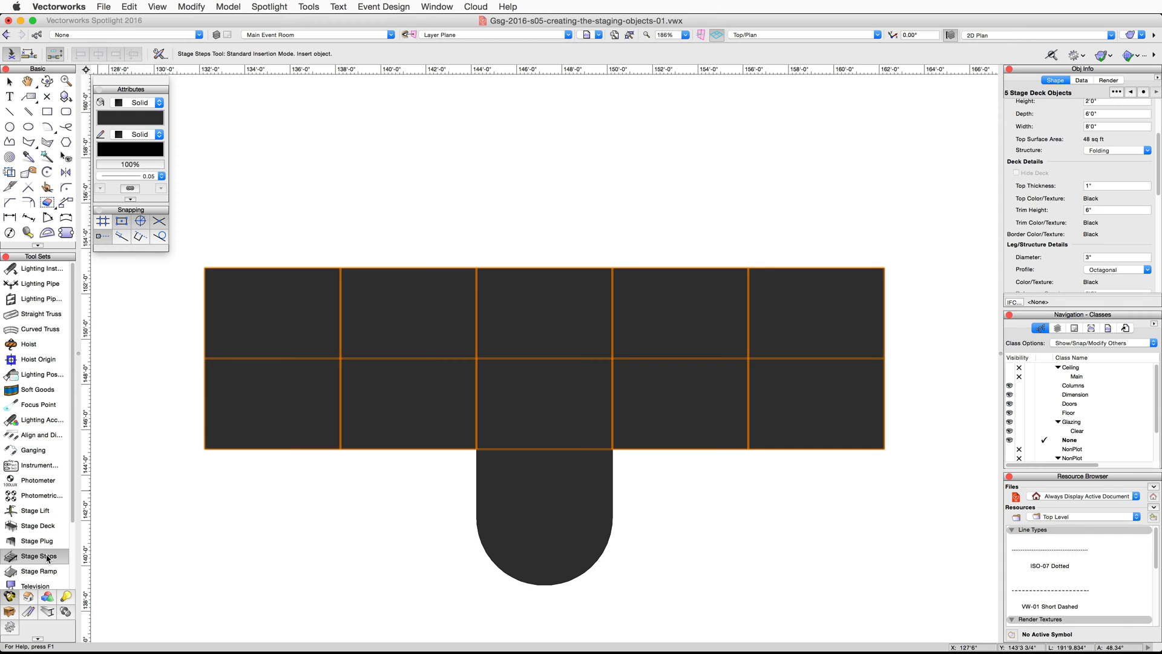
middle_drag(204, 512, 350, 511)
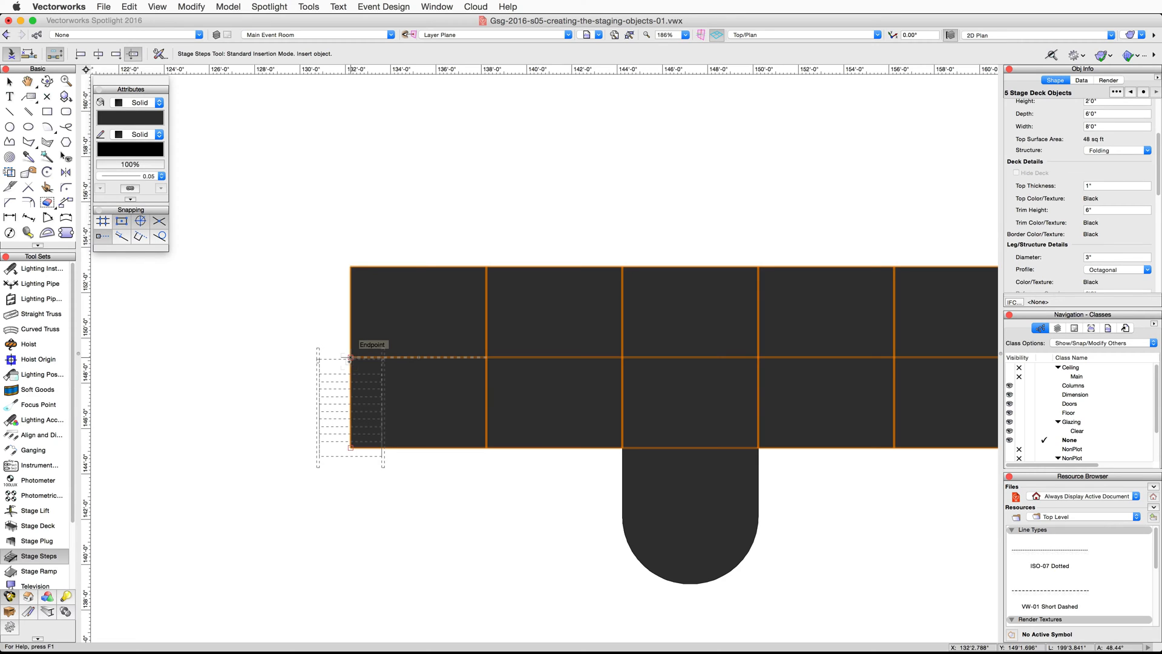
click(352, 402)
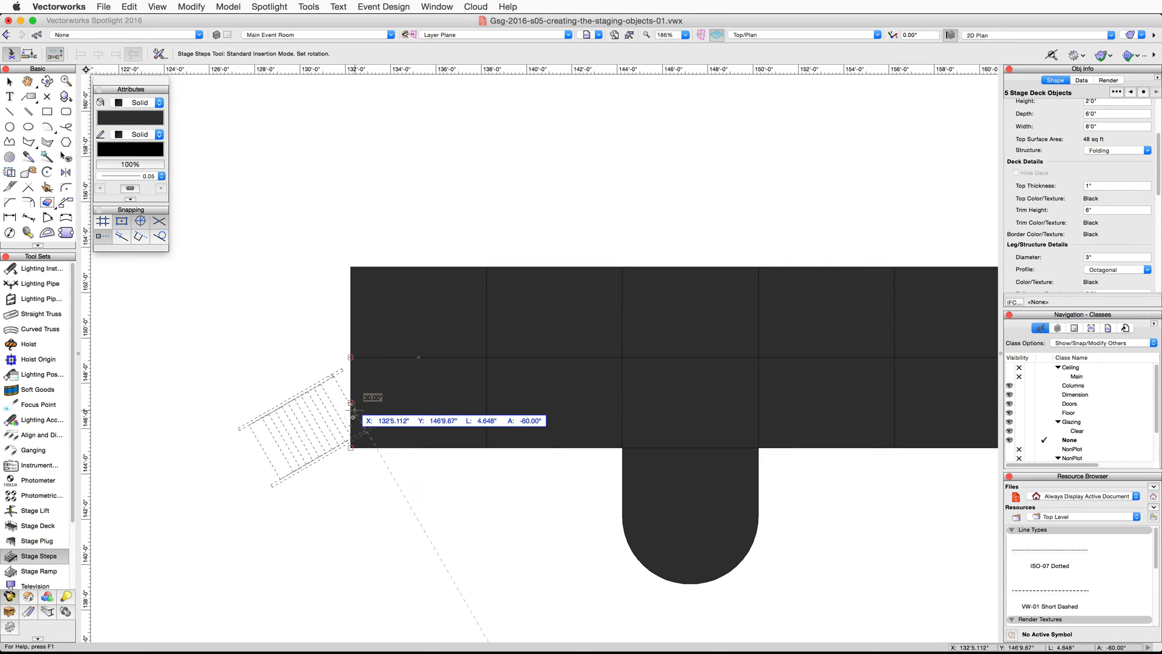
click(348, 494)
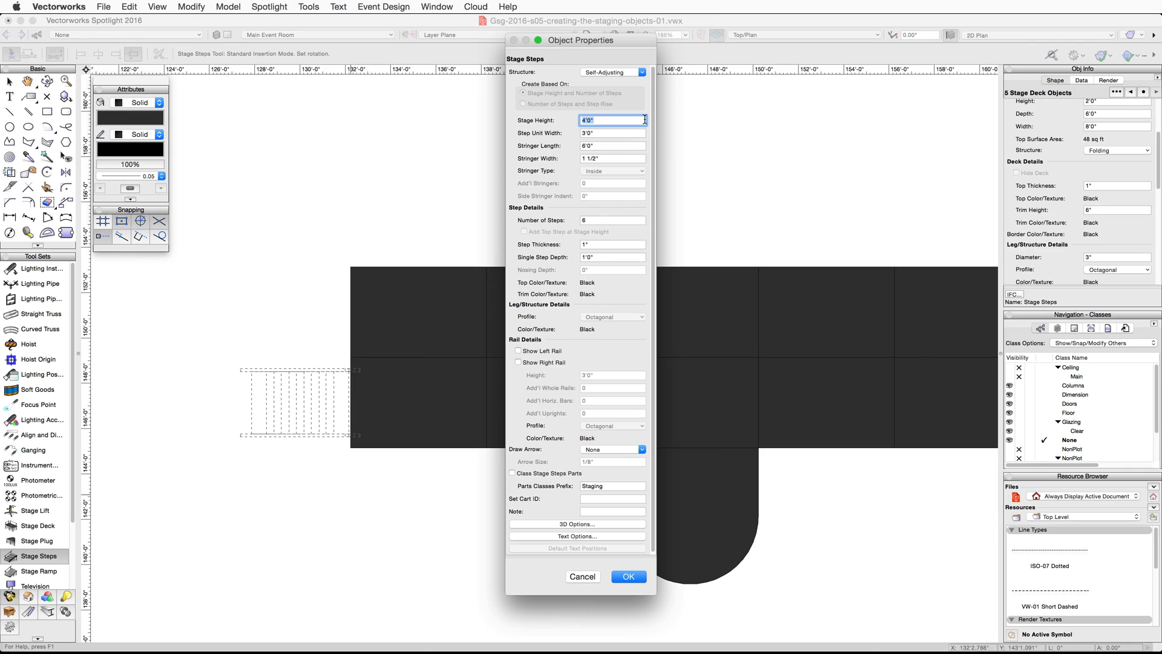
- Configure the stage steps with a 2' stage height, 4' step unit width, 4 steps and a 1'6" single step depth
text(2')
key(Tab)
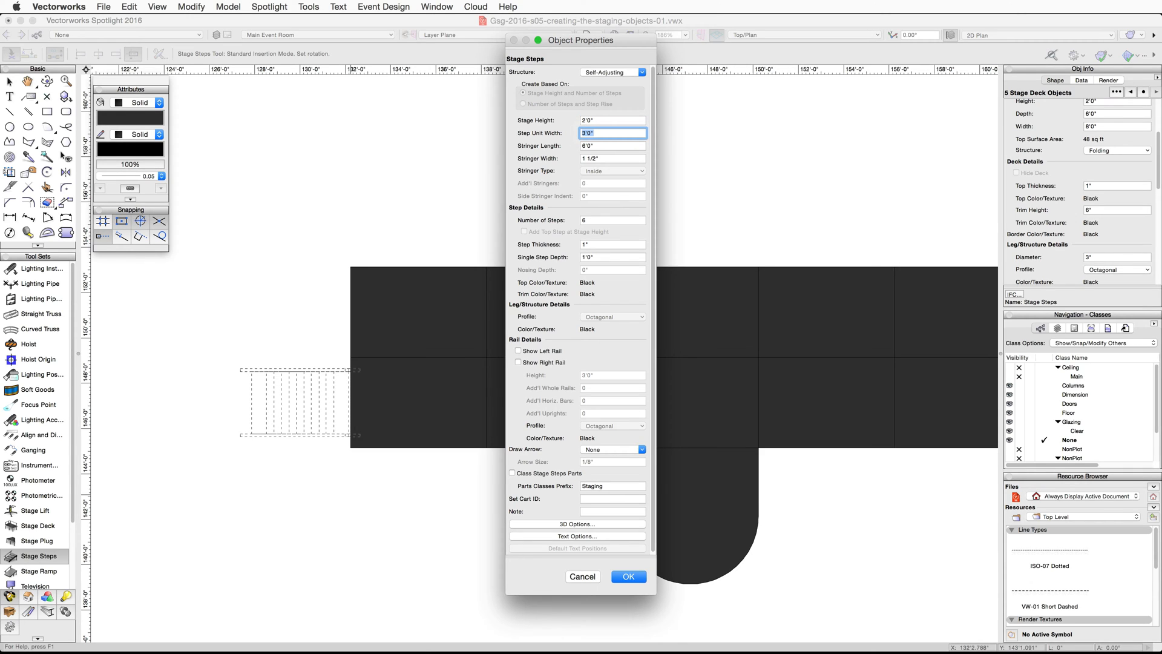
text(4')
key(Tab)
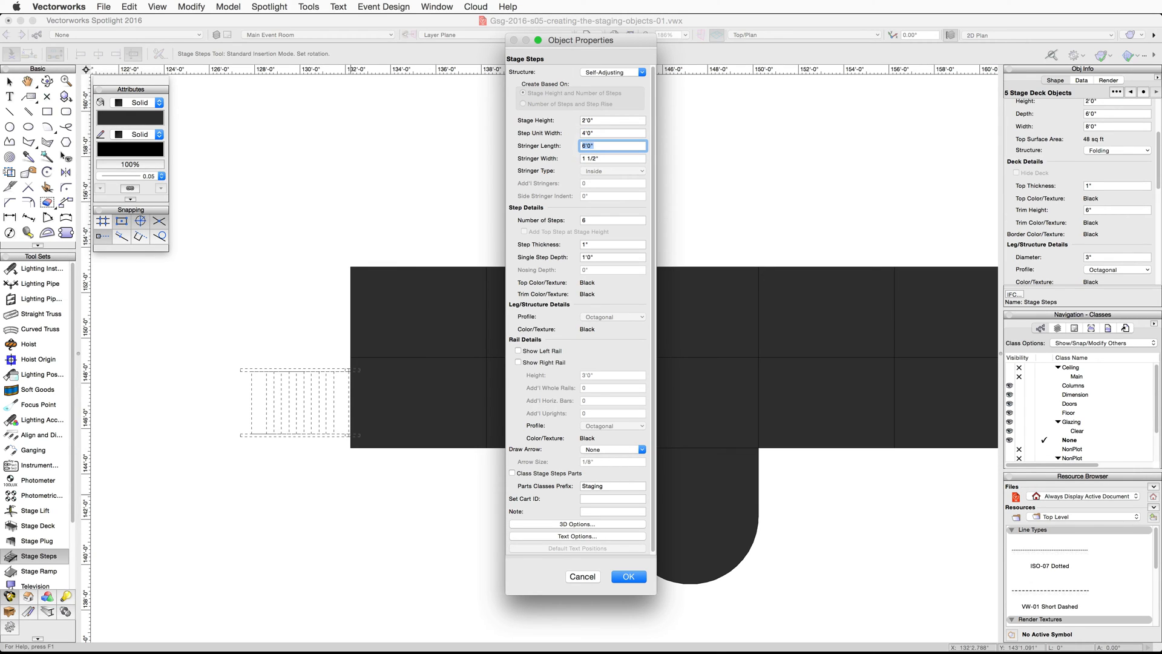
key(Tab)
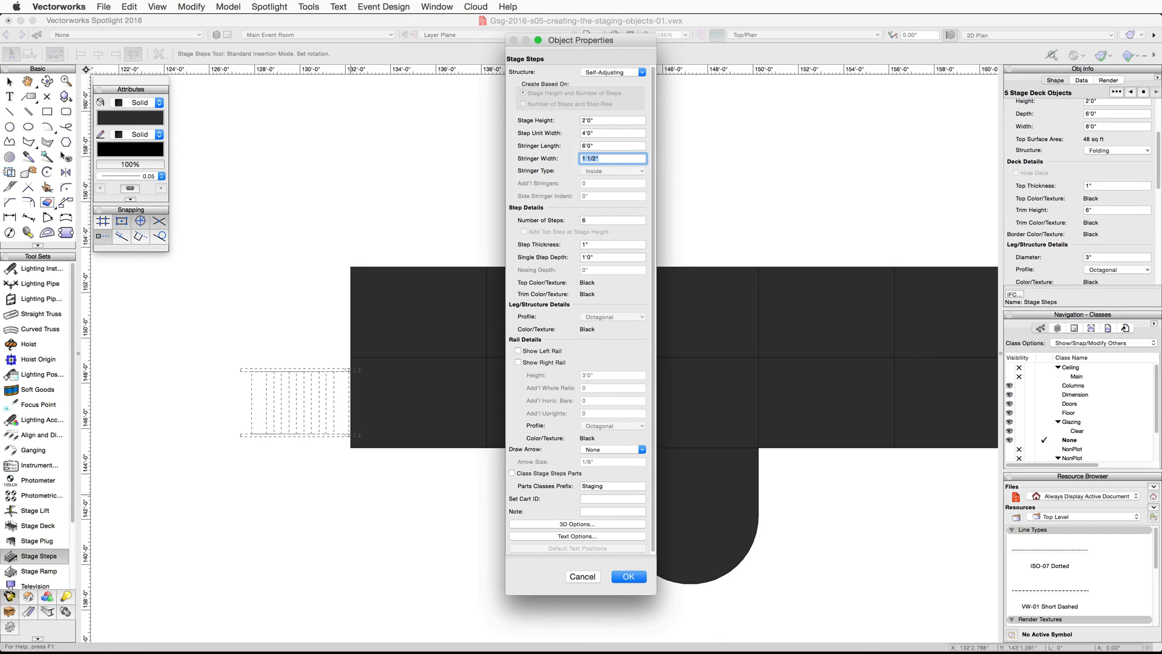
key(Tab)
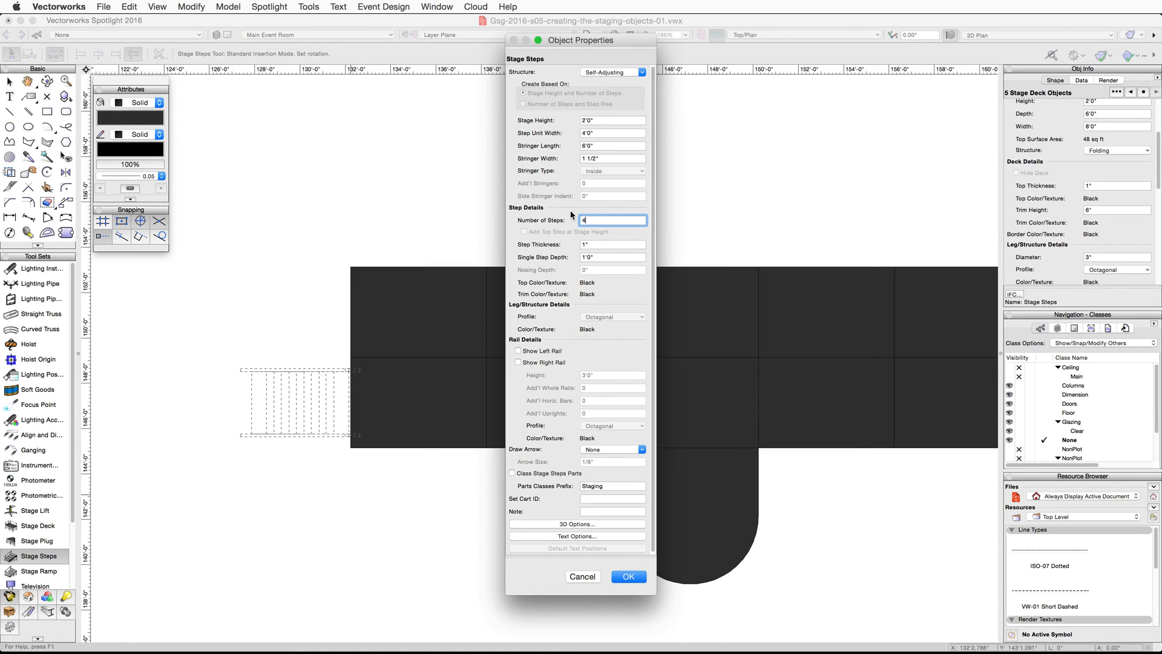
double_click(599, 257)
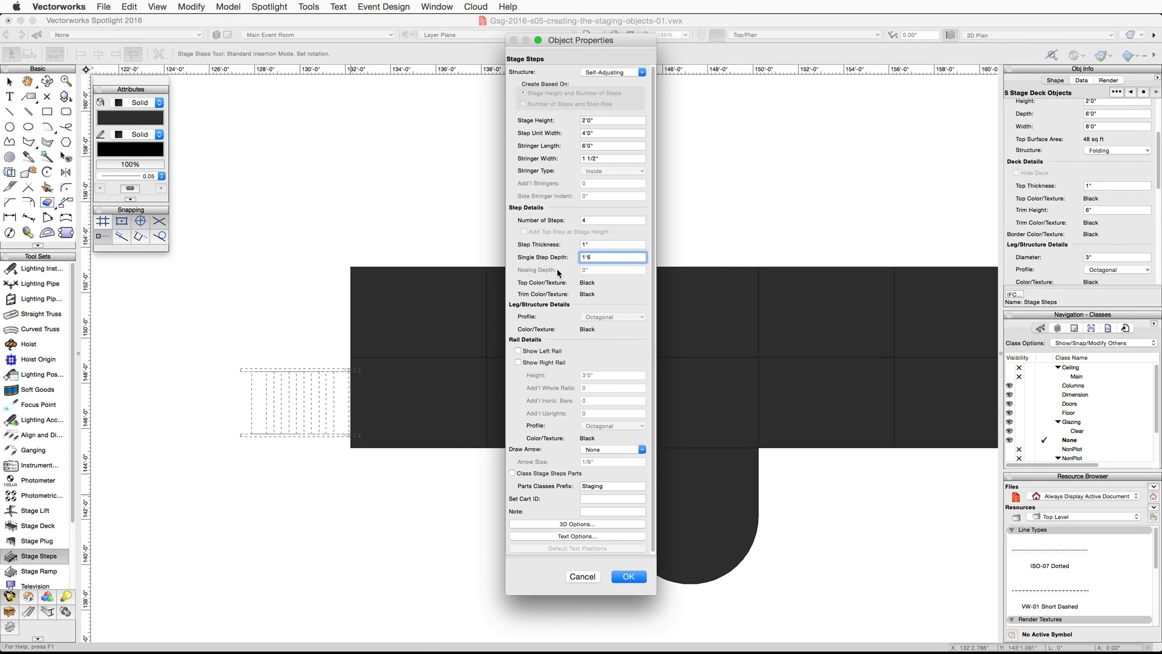
click(629, 576)
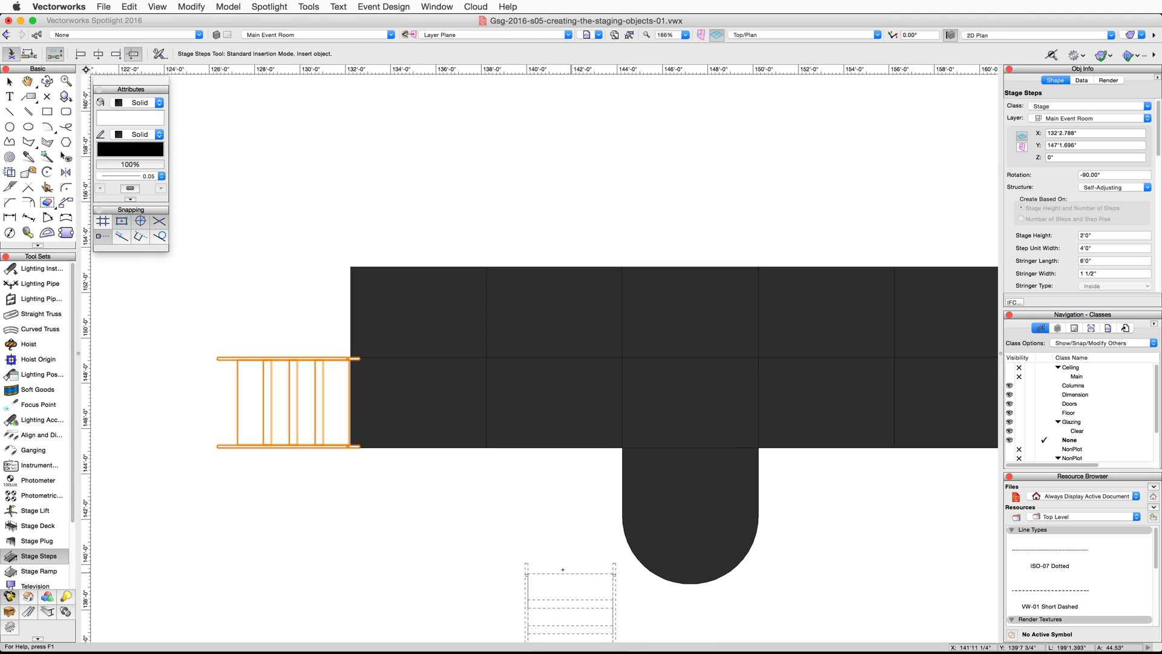
- Mirror a duplicate of the stage steps across the stage's vertical centerline onto the stage's right edge
click(66, 173)
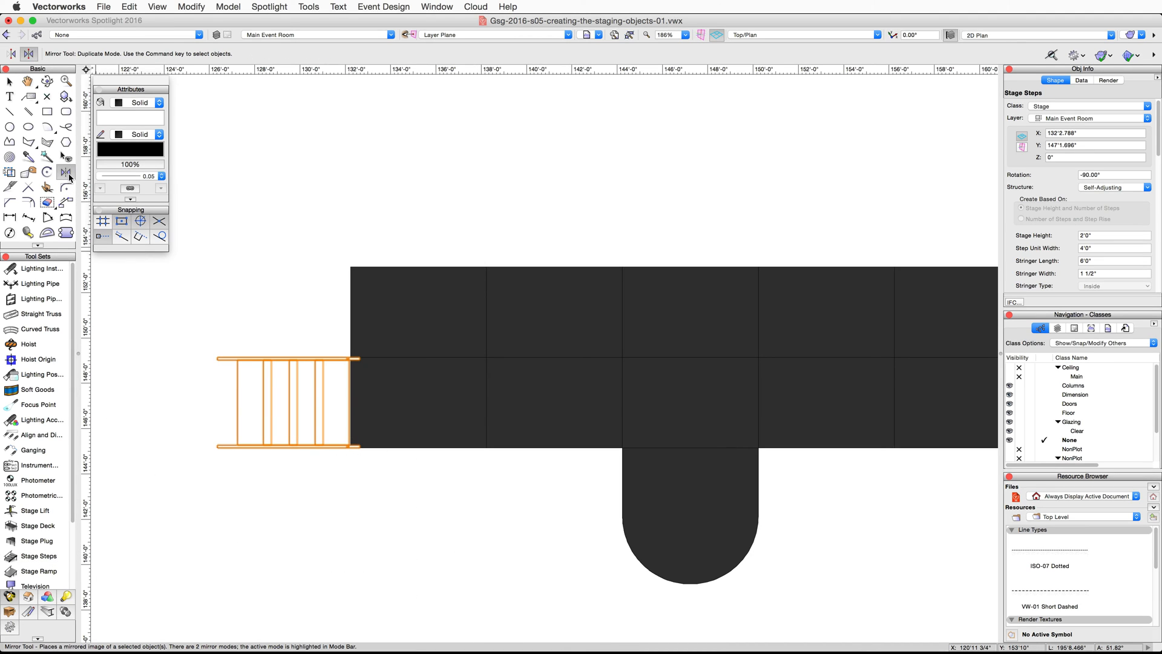
scroll(644, 233, down, 1)
middle_drag(716, 229, 552, 215)
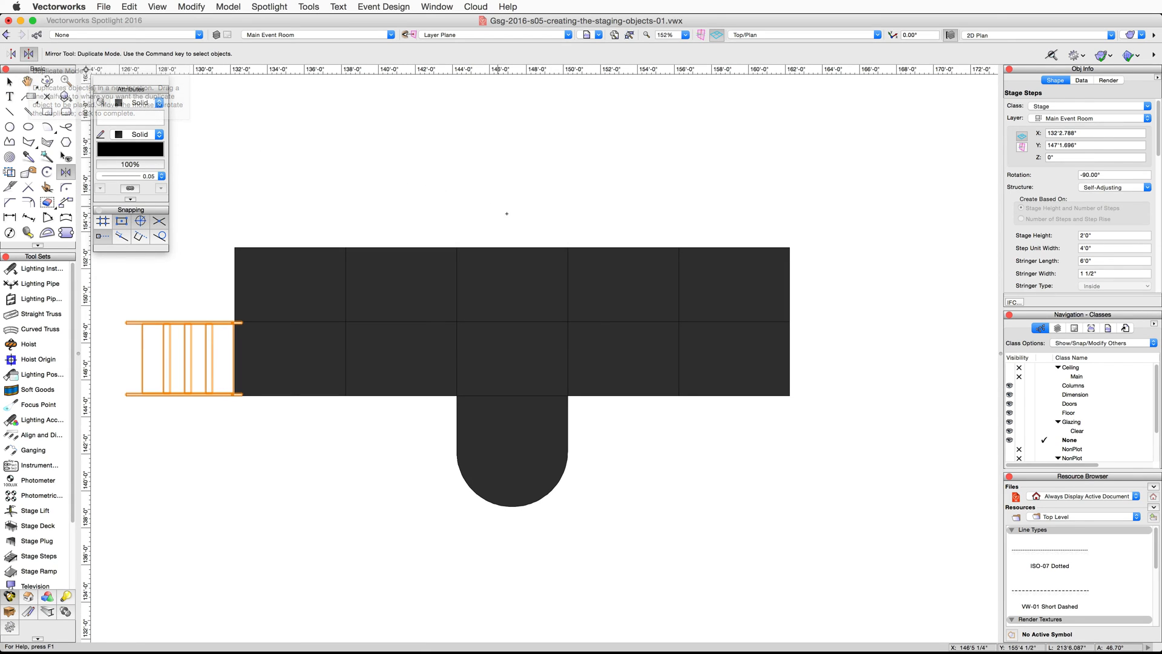
click(512, 320)
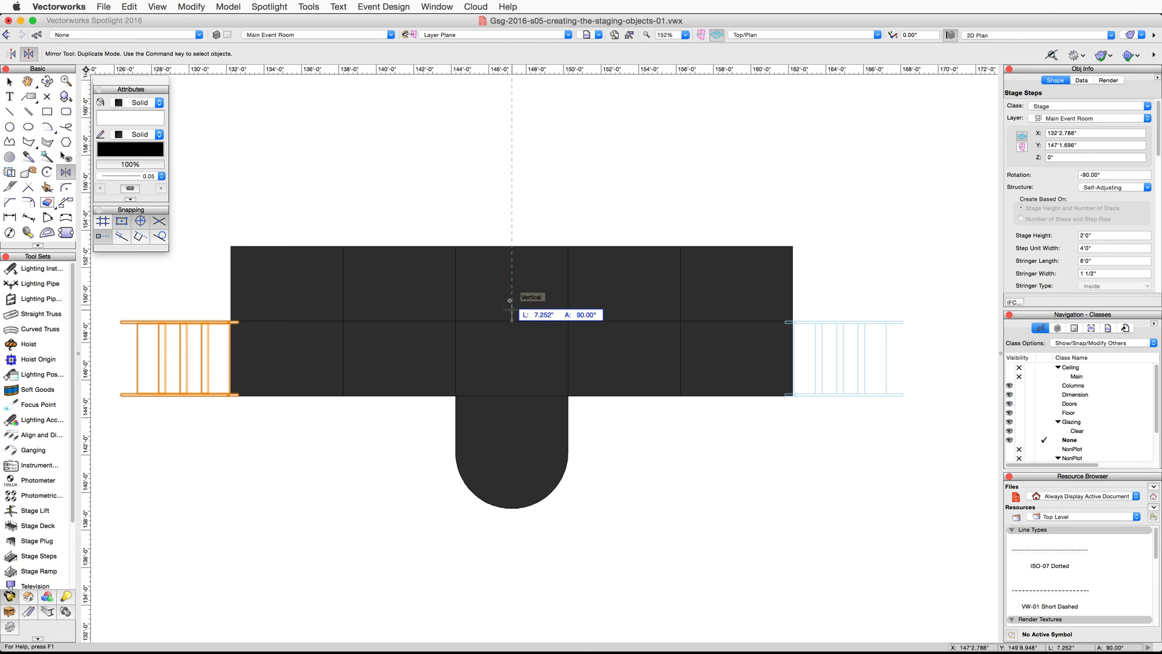
click(511, 188)
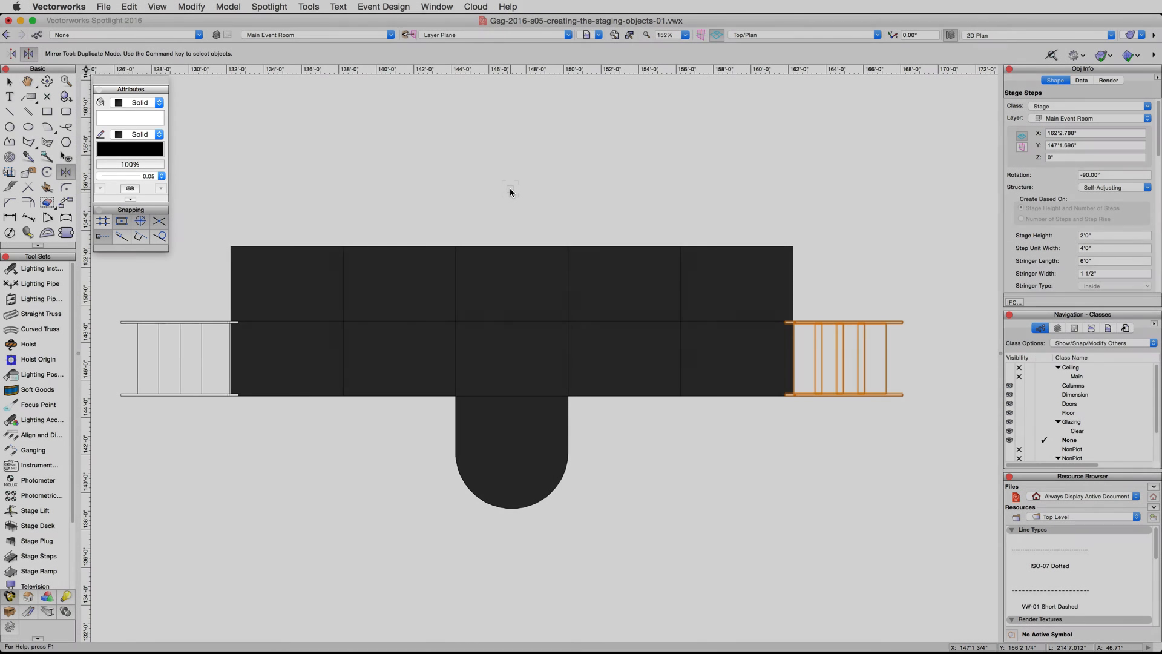
key(x)
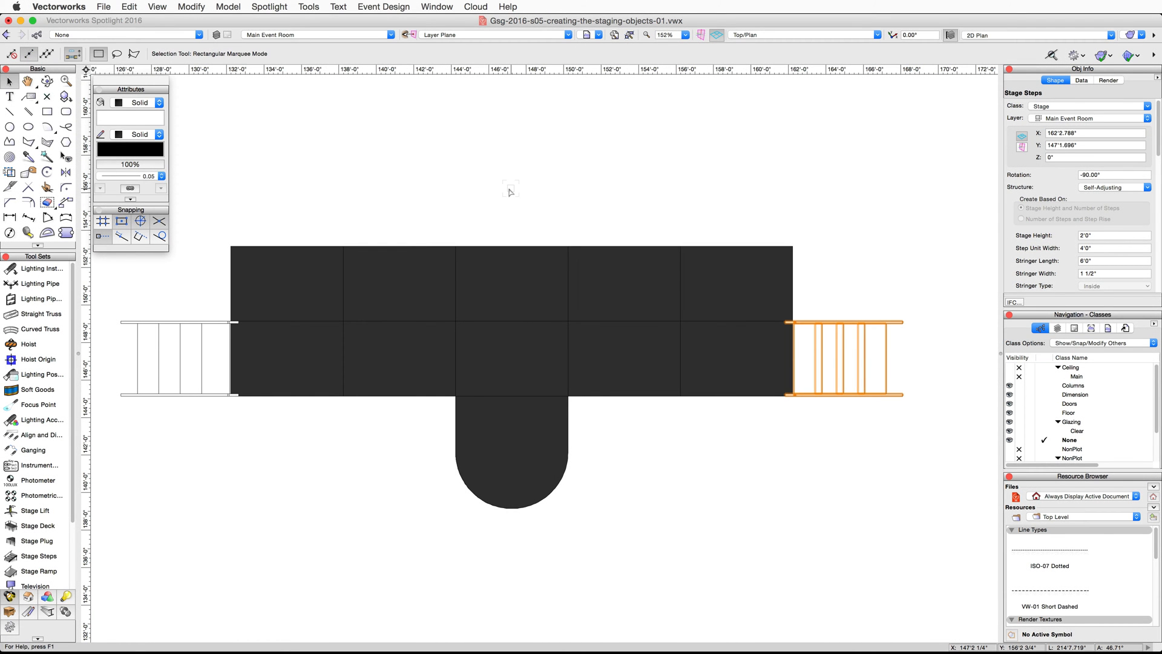
- Select all stage decks, the rounded thrust and both stage steps, and set their solid fill to light tan from Standard Vectorworks Colors
shift+click(746, 392)
shift+click(584, 367)
shift+click(479, 359)
shift+click(369, 354)
shift+click(334, 350)
shift+click(471, 454)
shift+click(152, 370)
shift+click(153, 372)
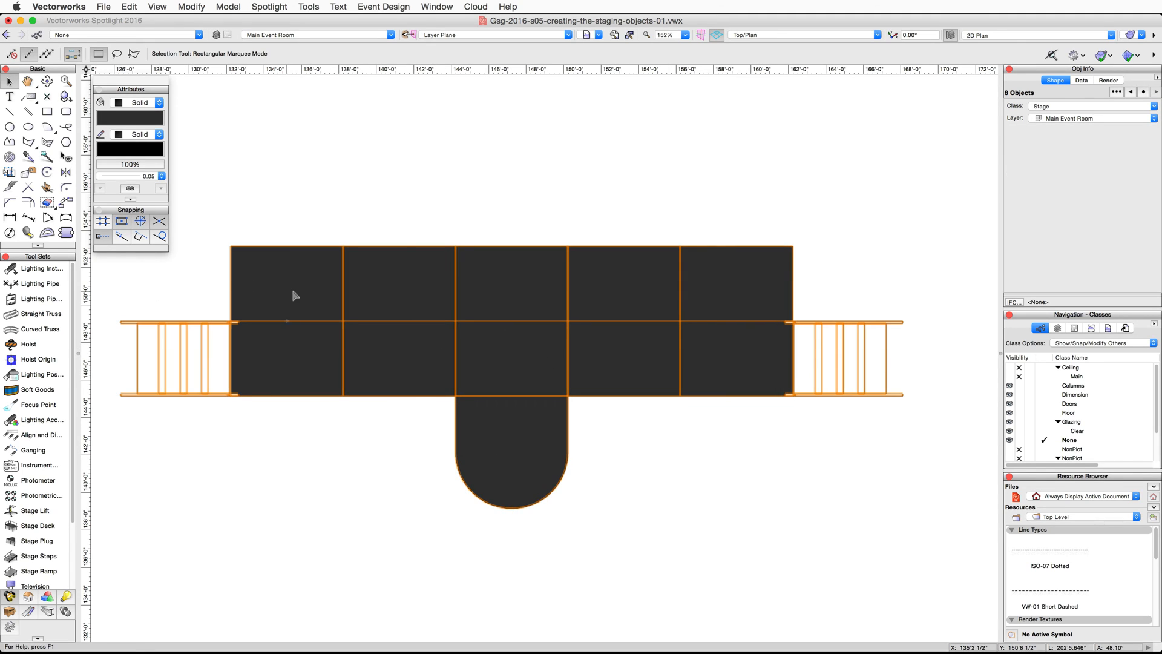
click(140, 119)
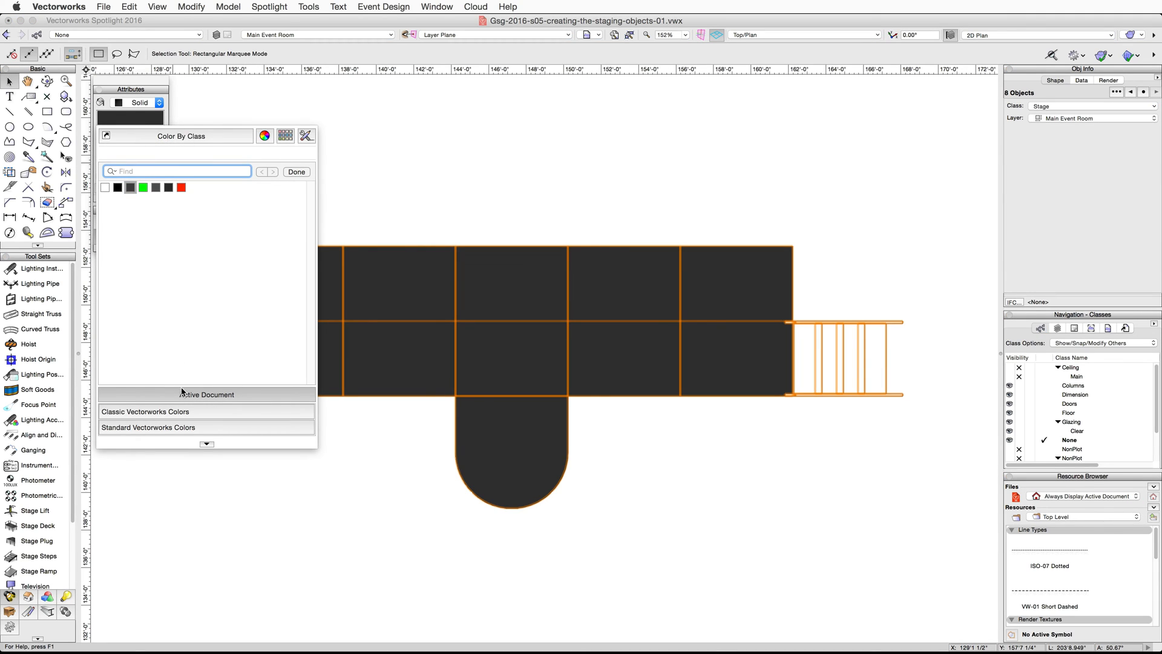
click(189, 429)
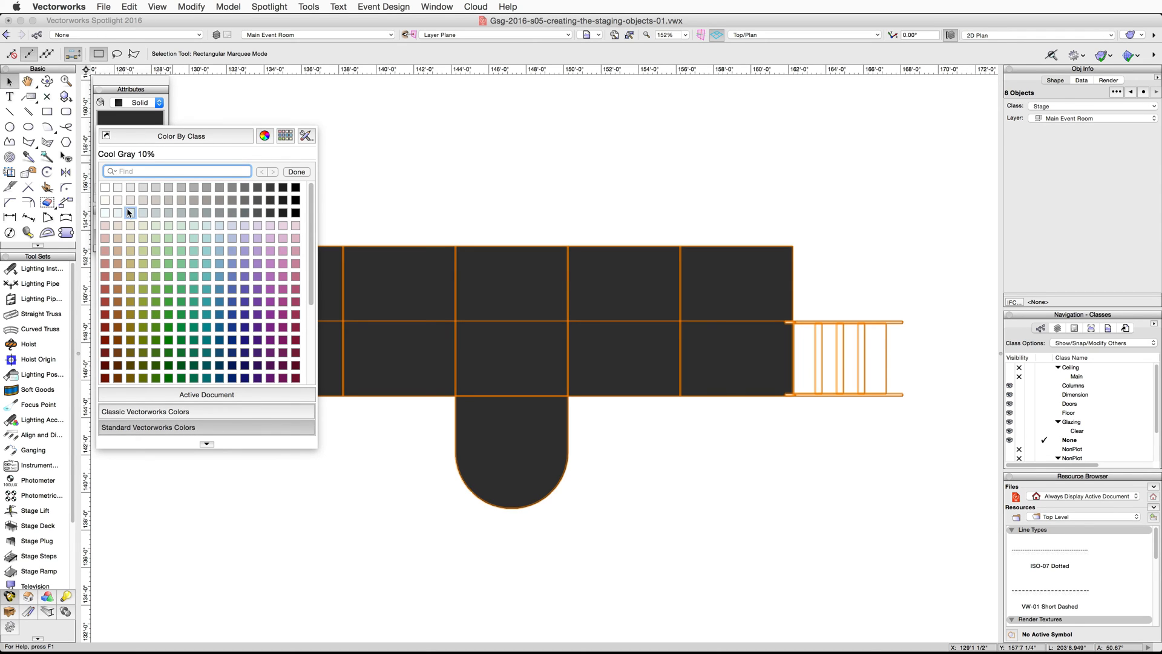
click(119, 249)
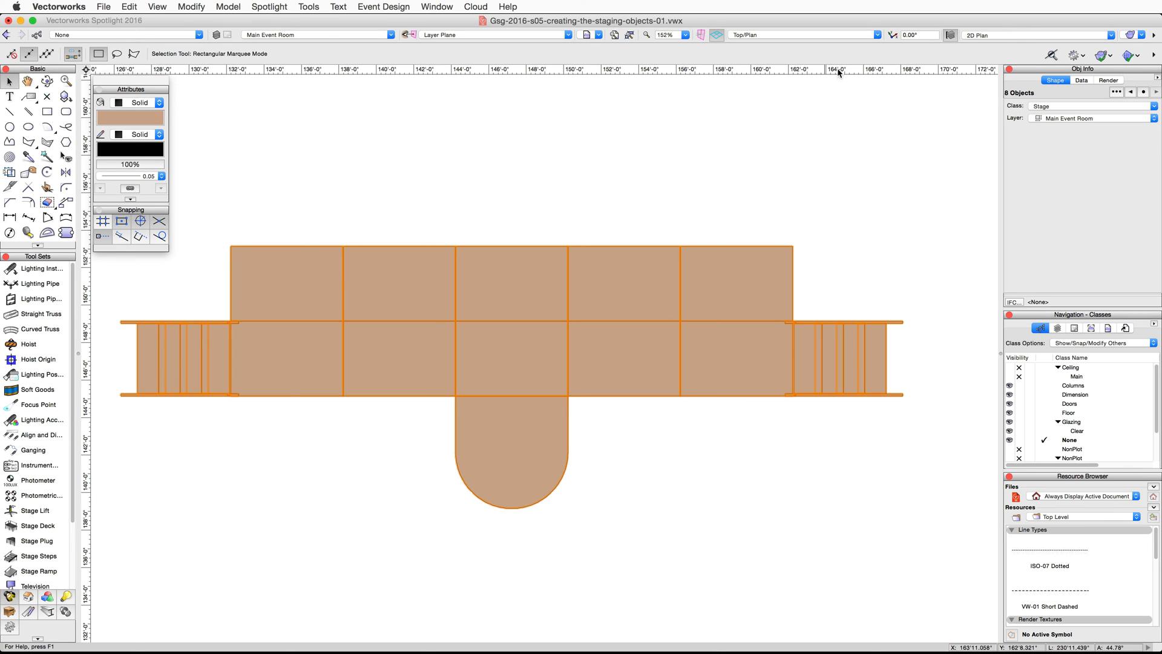
- Show the stage in Right Isometric with OpenGL rendering, orbit to view it from the front, and clear the selection
click(878, 36)
click(846, 150)
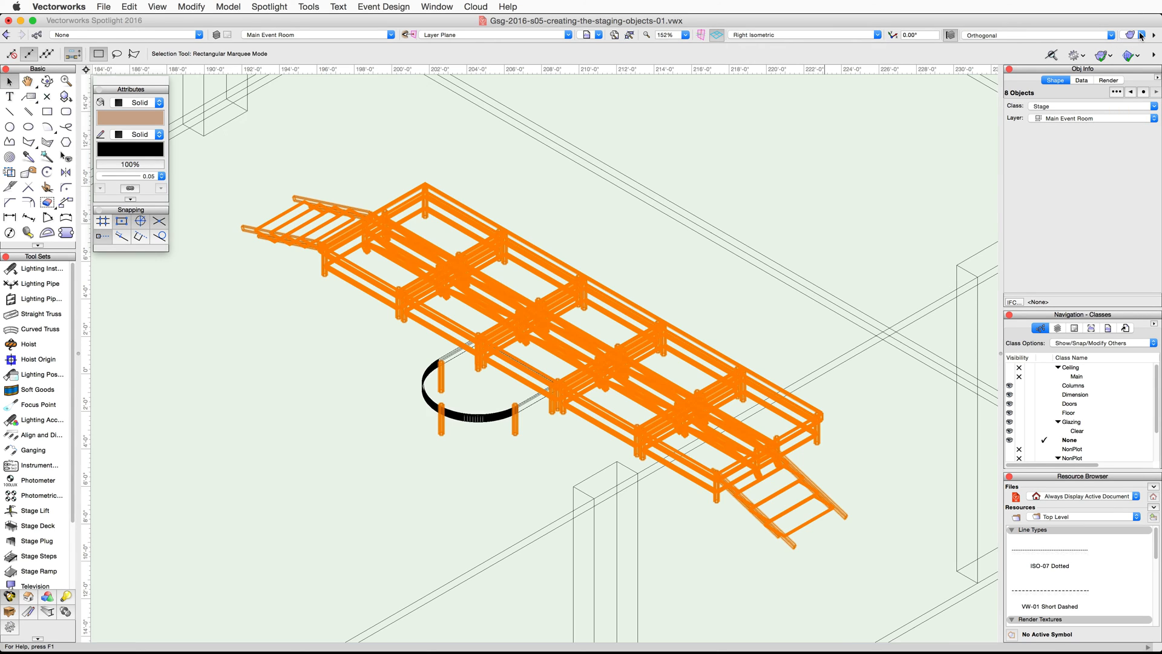
click(1132, 35)
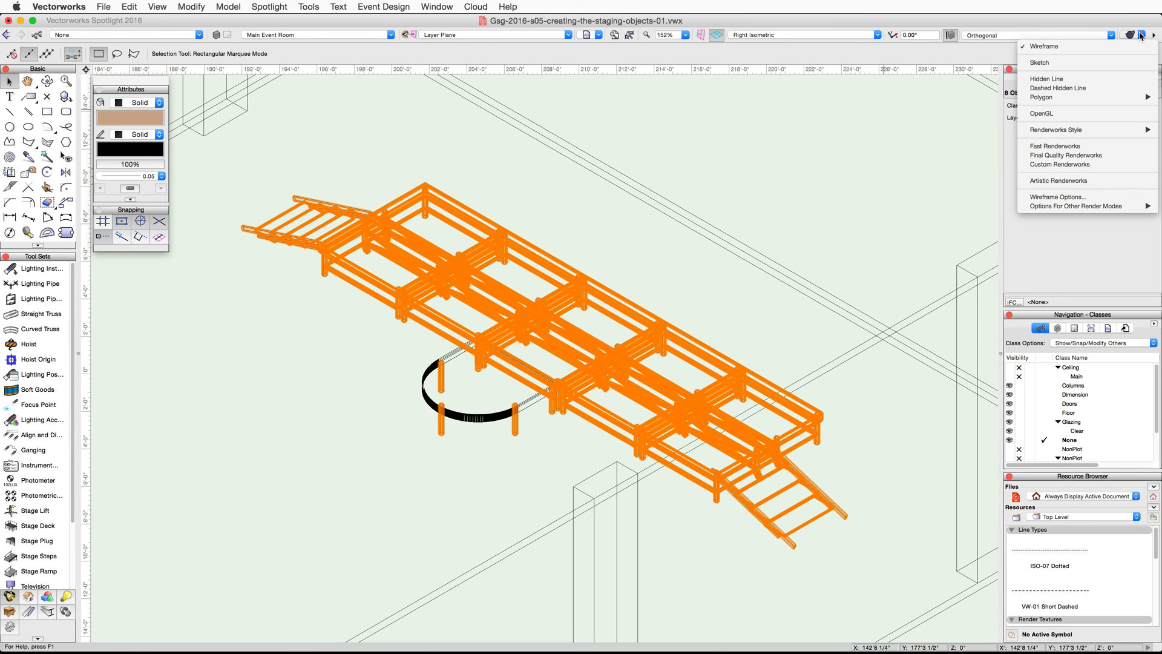
click(1113, 115)
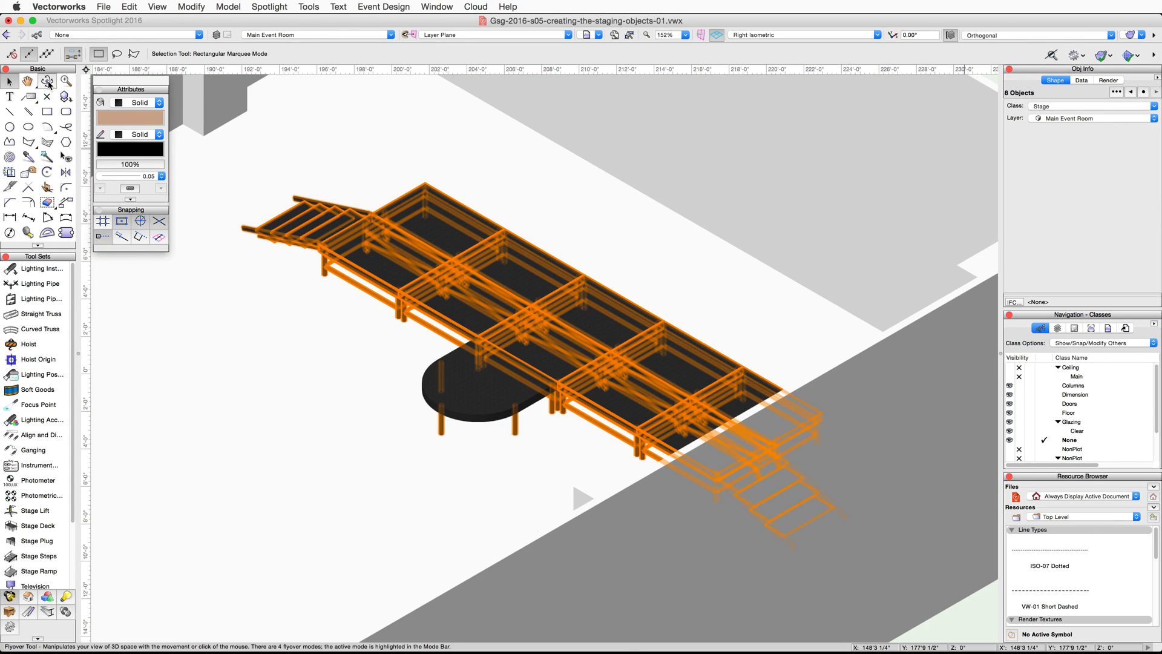
click(47, 81)
drag(454, 464, 610, 433)
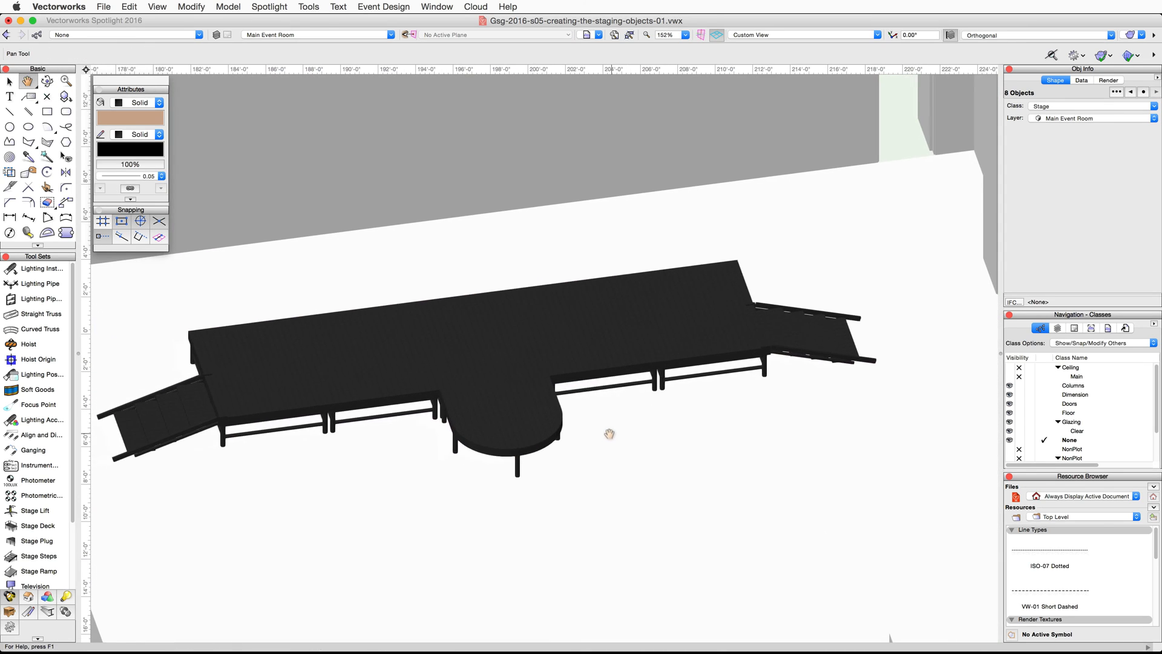
key(x)
key(x)
- Select all five rectangular stage decks and give their tops the custom texture Floor (Arroway Wood Flooring 014) Pine RT
click(695, 364)
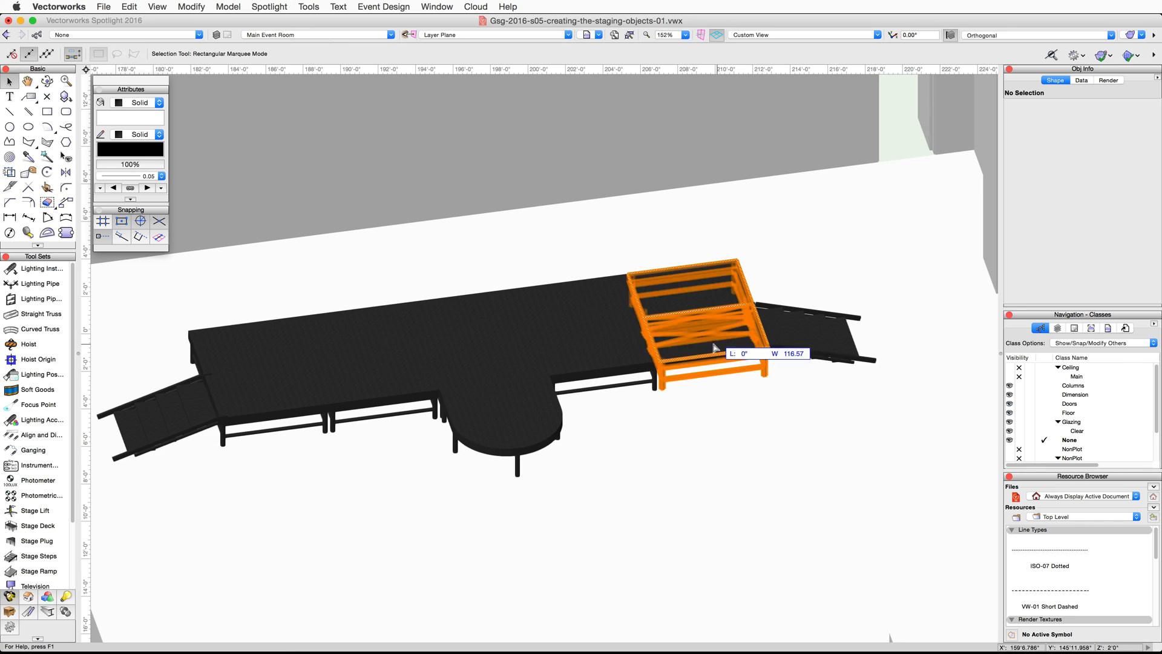
shift+click(517, 361)
shift+click(448, 367)
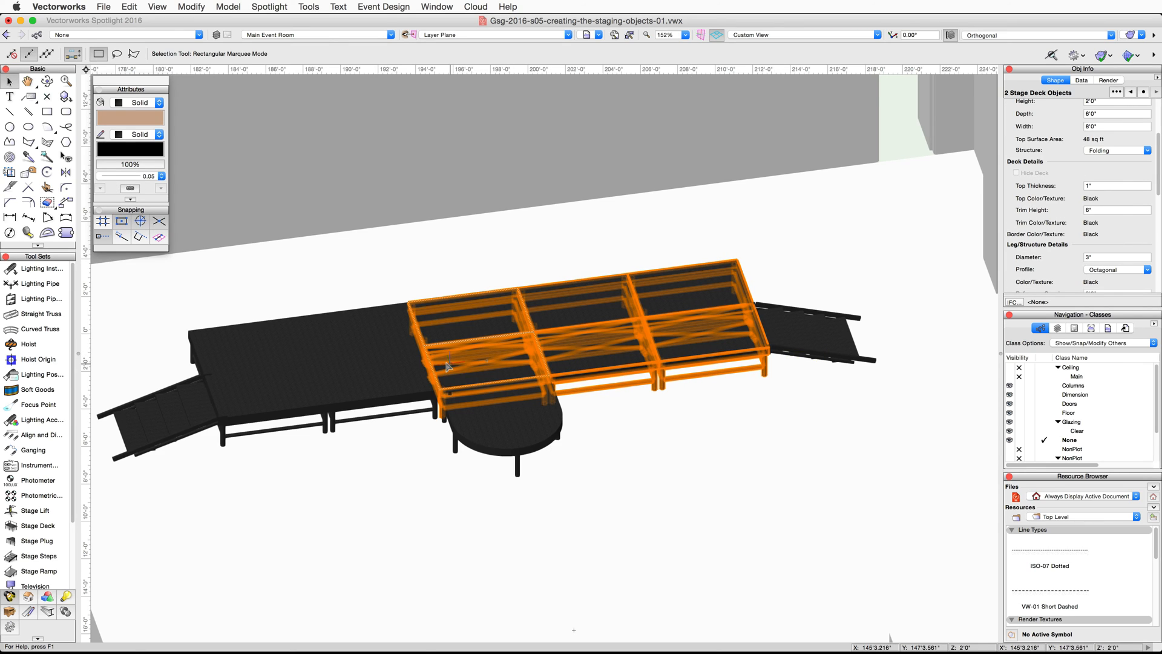
shift+click(386, 365)
shift+click(235, 387)
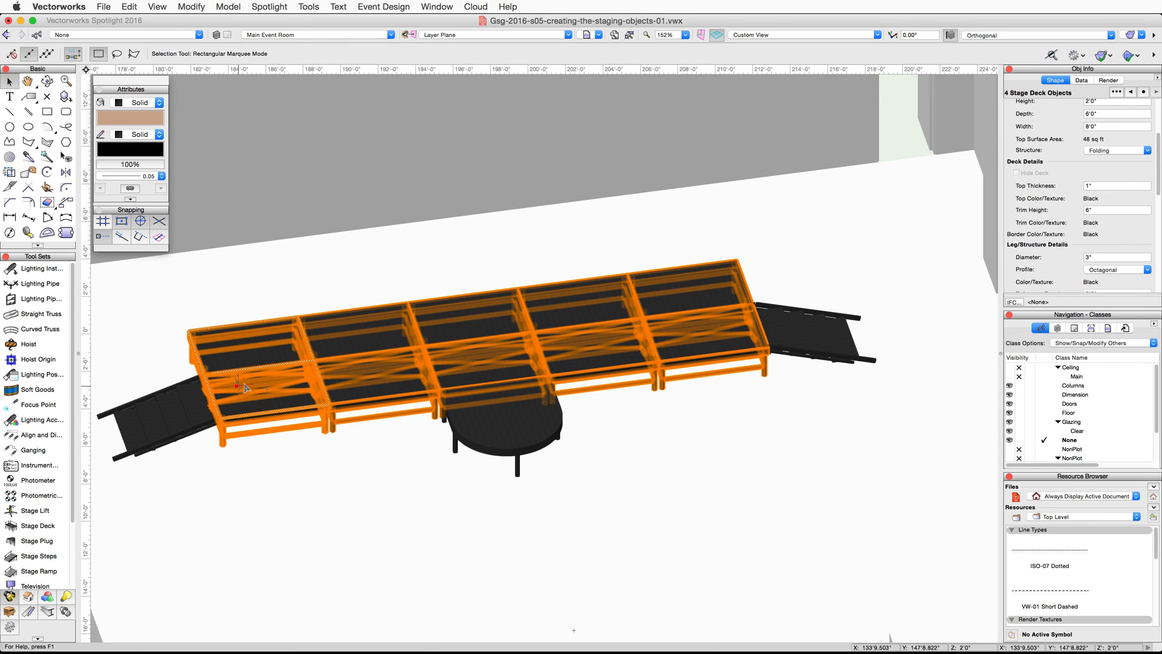
scroll(1041, 222, down, 10)
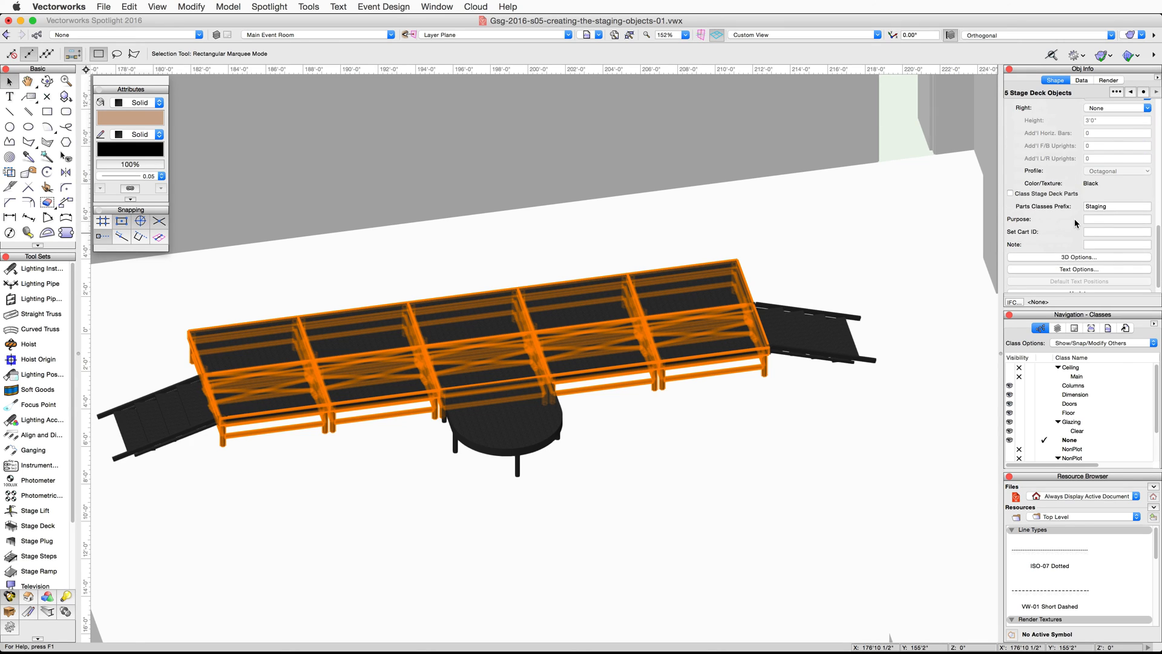
click(1075, 257)
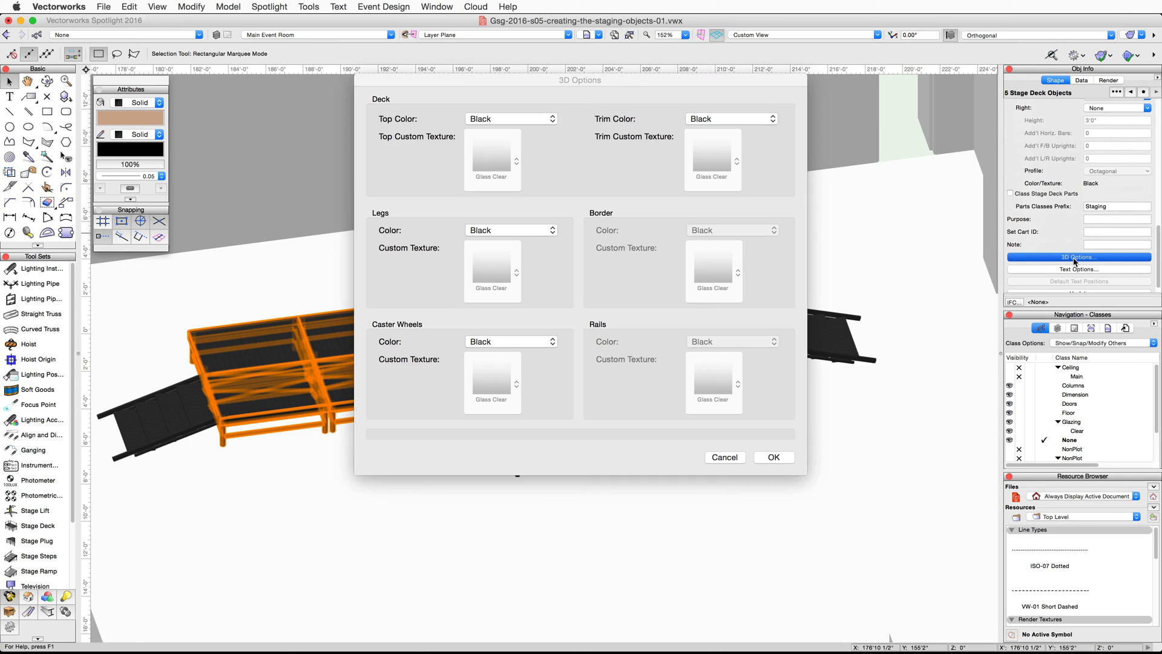
click(532, 119)
click(529, 138)
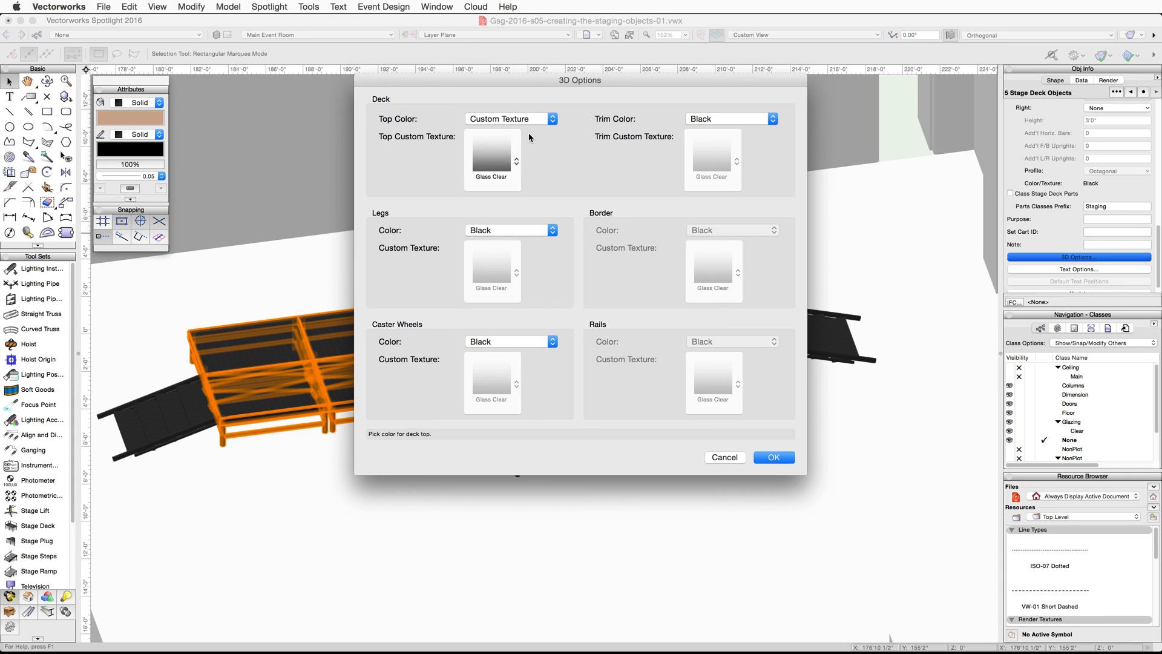
click(488, 153)
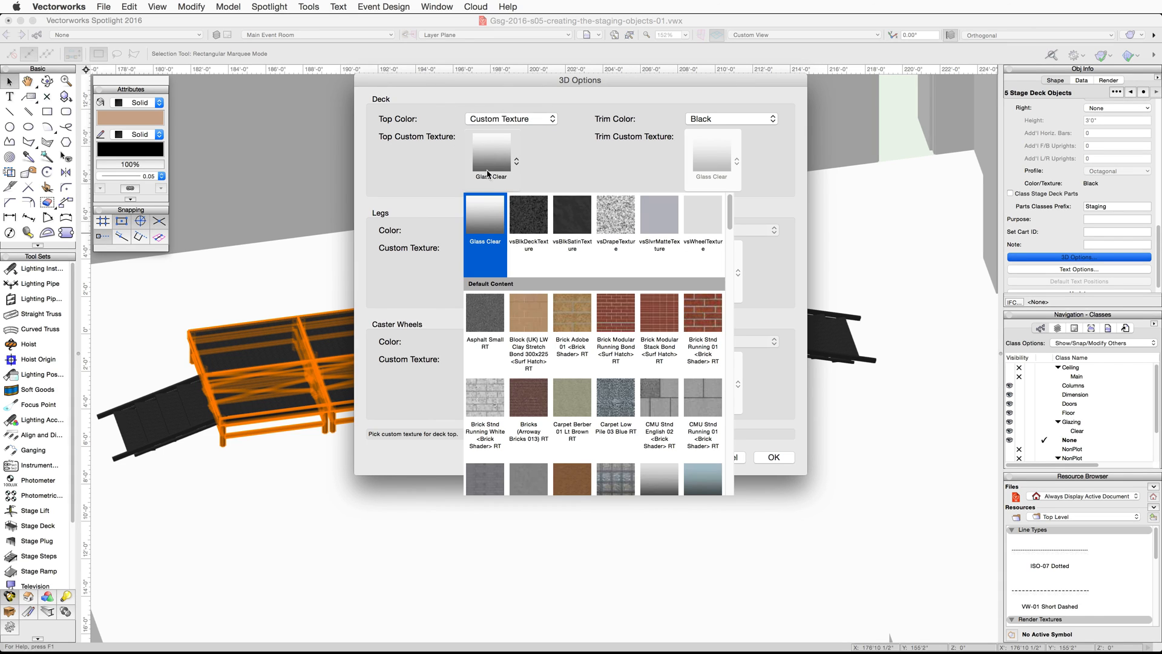
scroll(599, 423, down, 3)
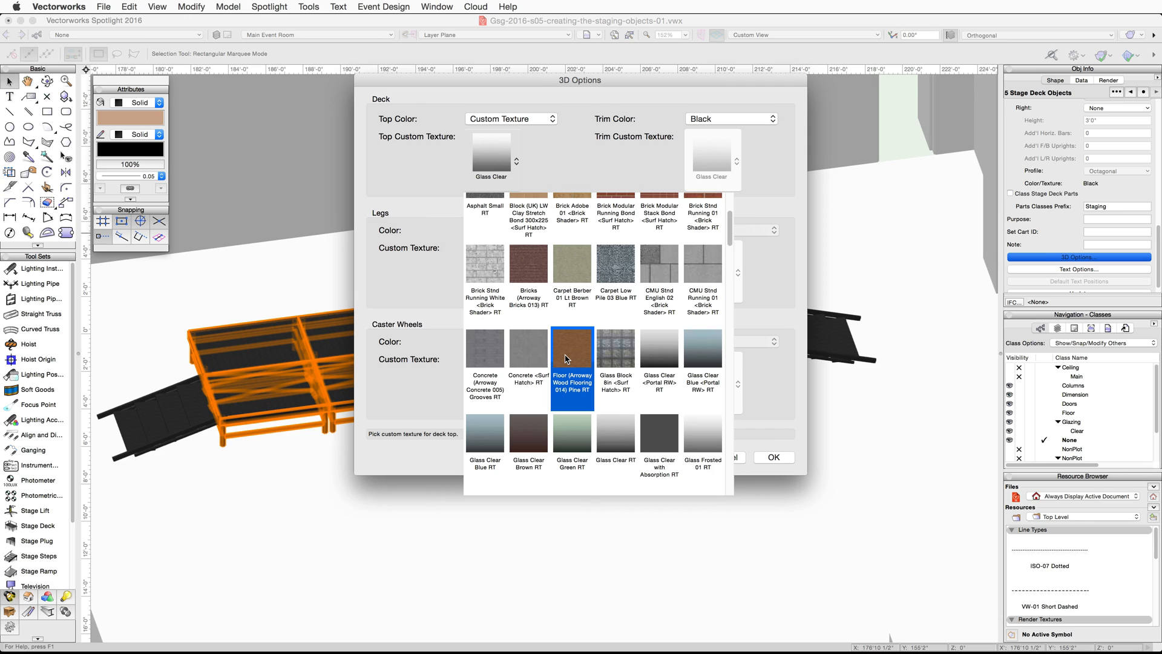
click(566, 358)
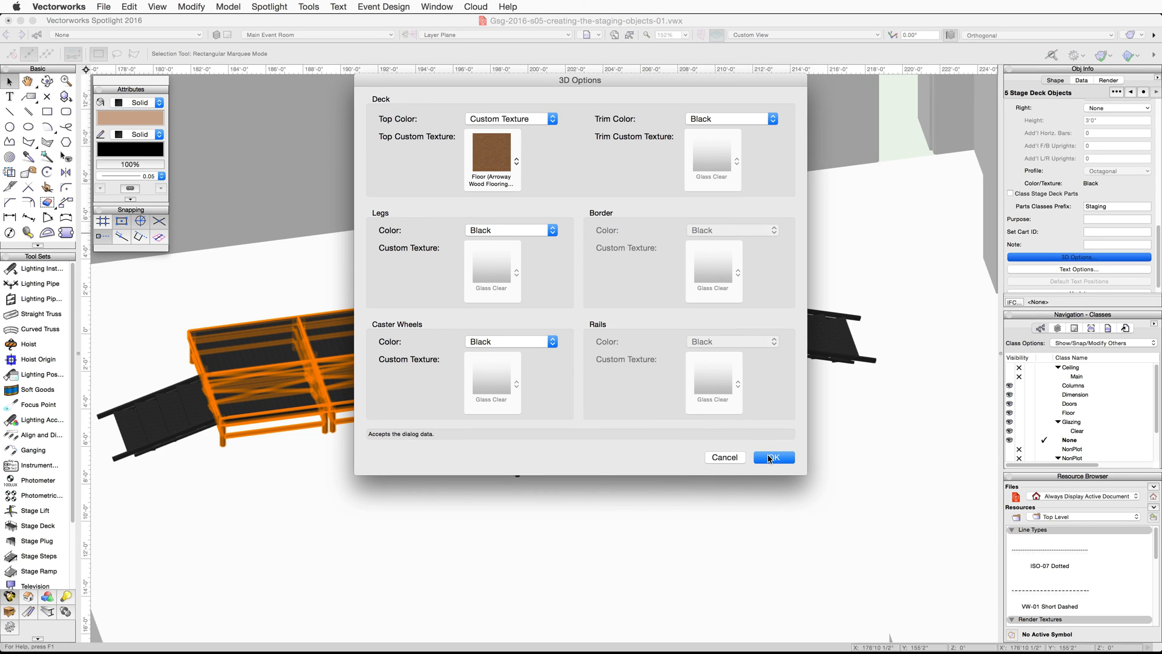
key(Return)
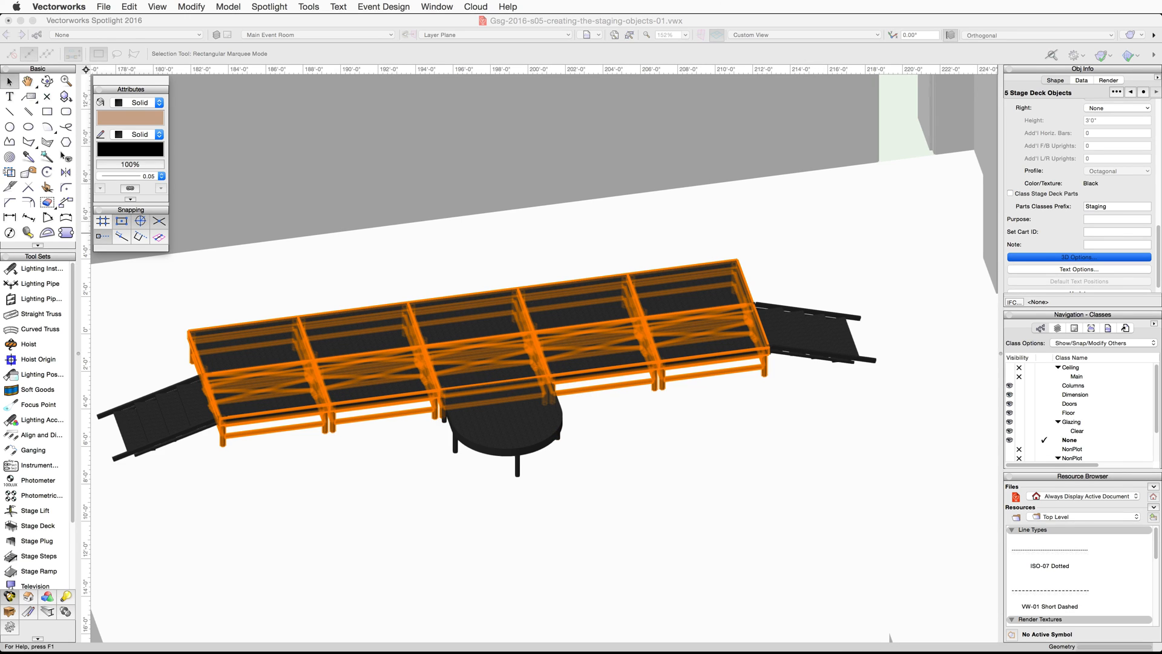
- Set the rounded stage plug's top color to Custom Texture, using the Arroway Wood Flooring pine texture
scroll(1053, 242, down, 5)
click(1050, 249)
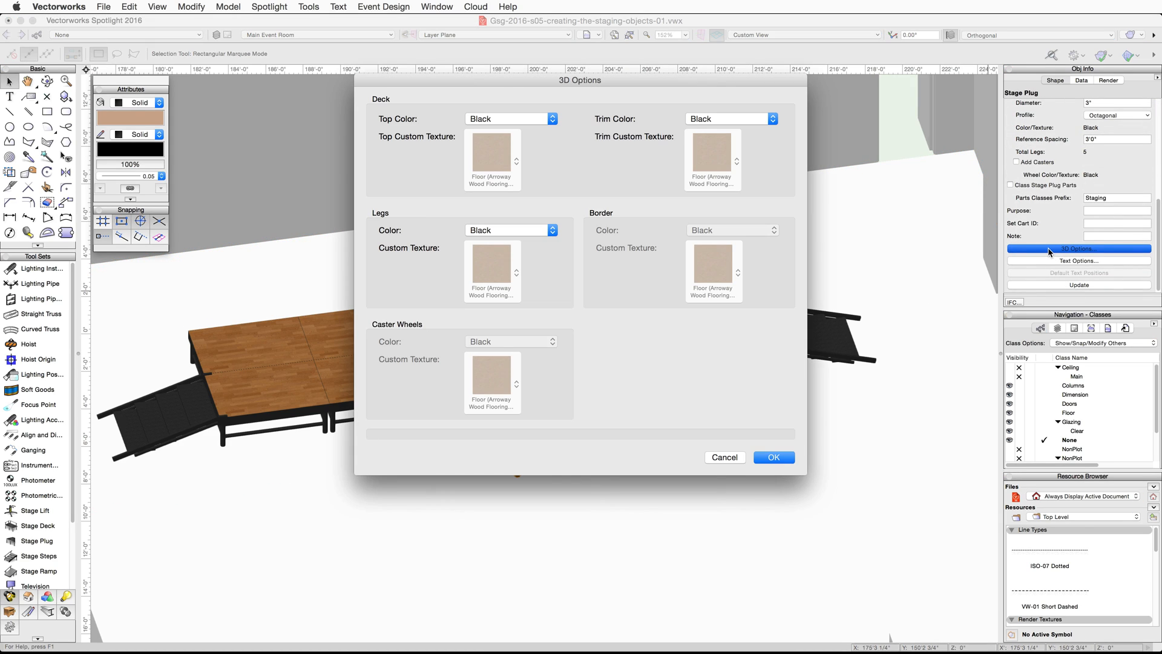
click(533, 118)
click(528, 135)
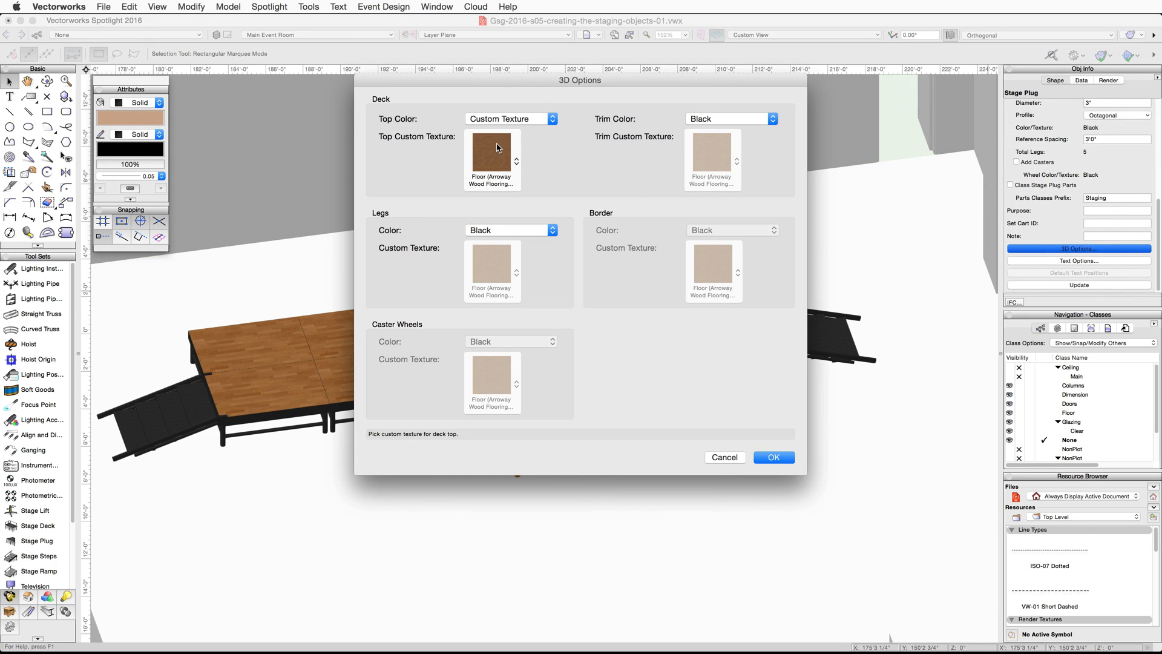
click(774, 457)
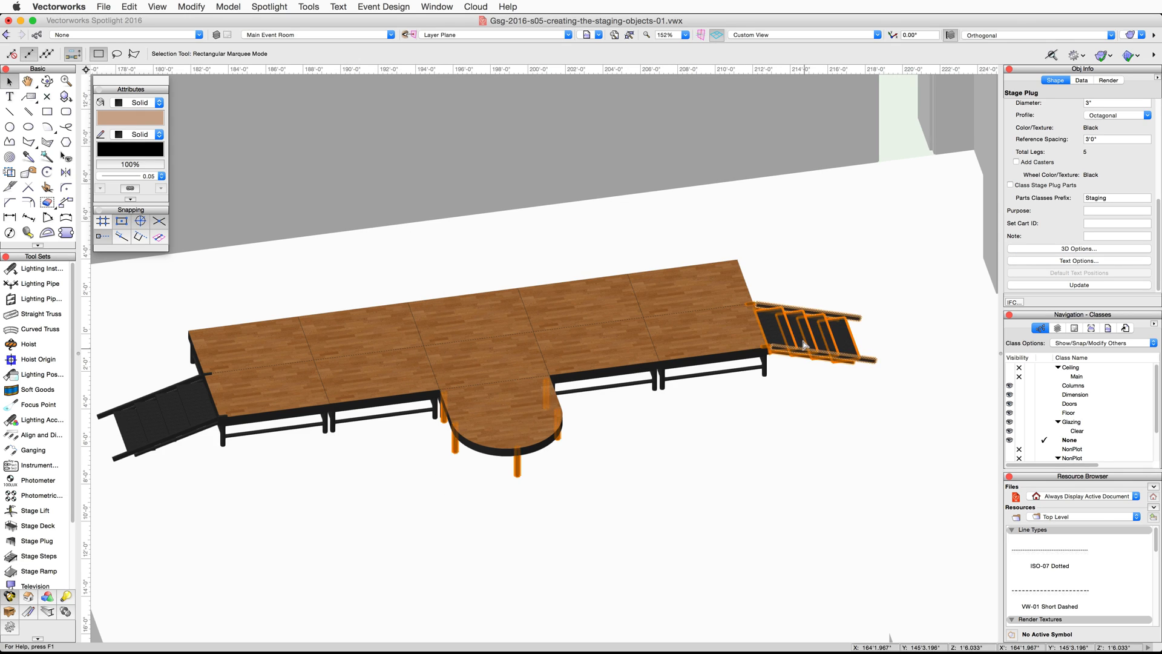
- Set the tread color of both stage steps to Custom Texture with the Arroway Wood Flooring pine texture, and return to Top/Plan view
click(811, 334)
shift+click(182, 405)
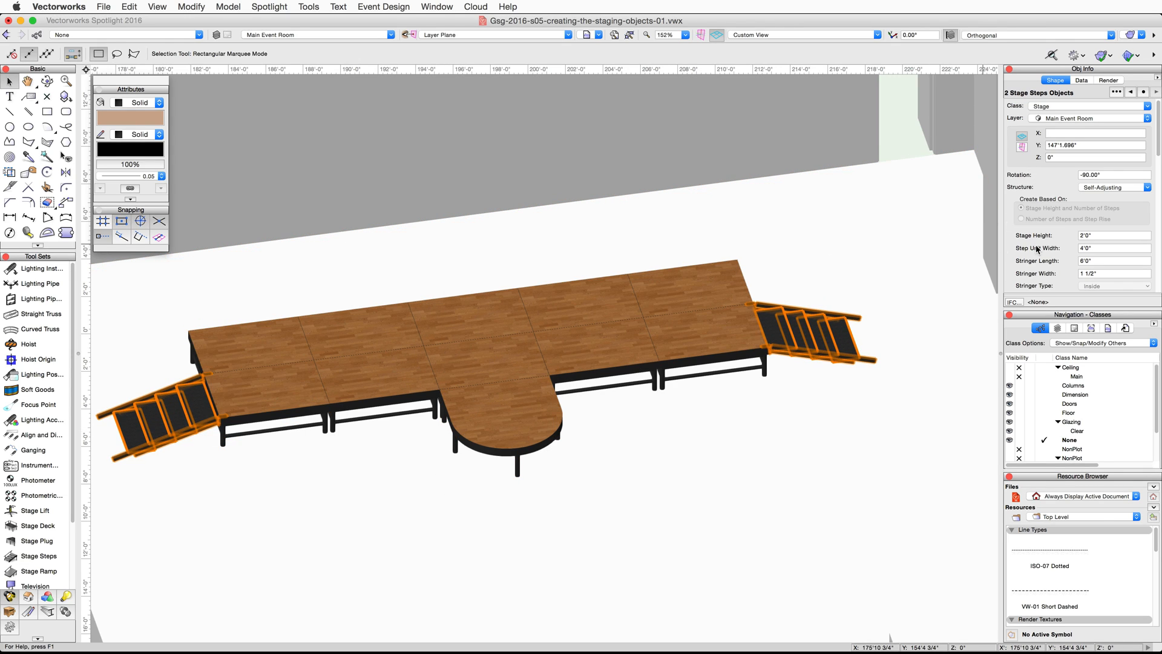
scroll(1039, 248, down, 5)
scroll(1039, 248, down, 5)
click(1079, 250)
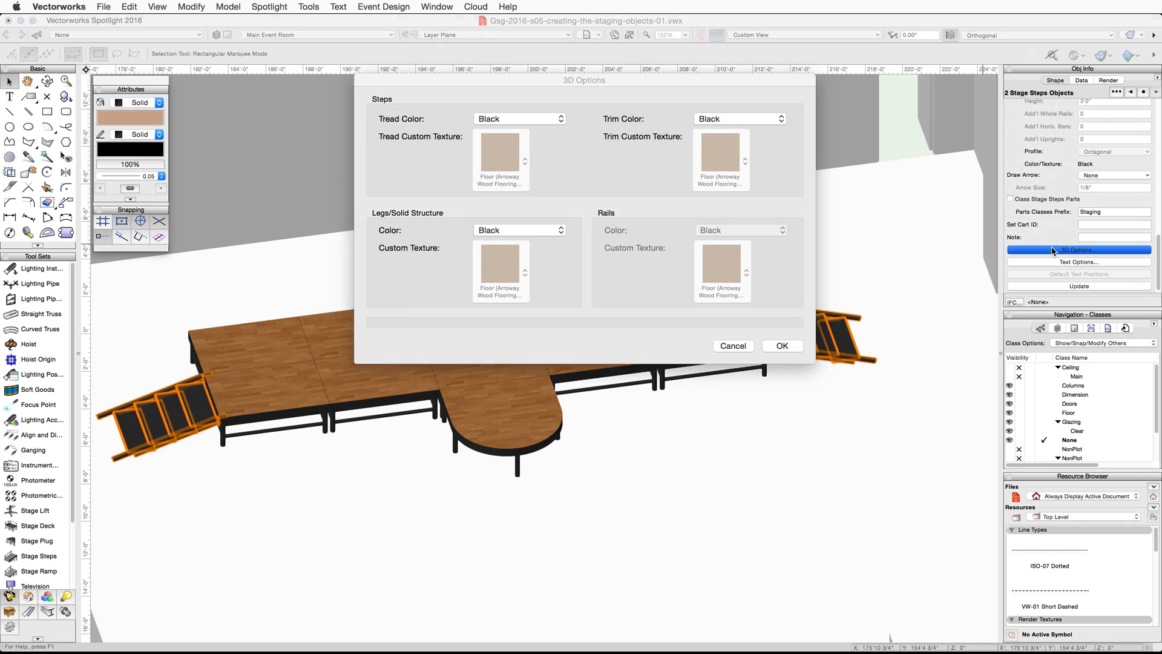
click(518, 117)
click(509, 134)
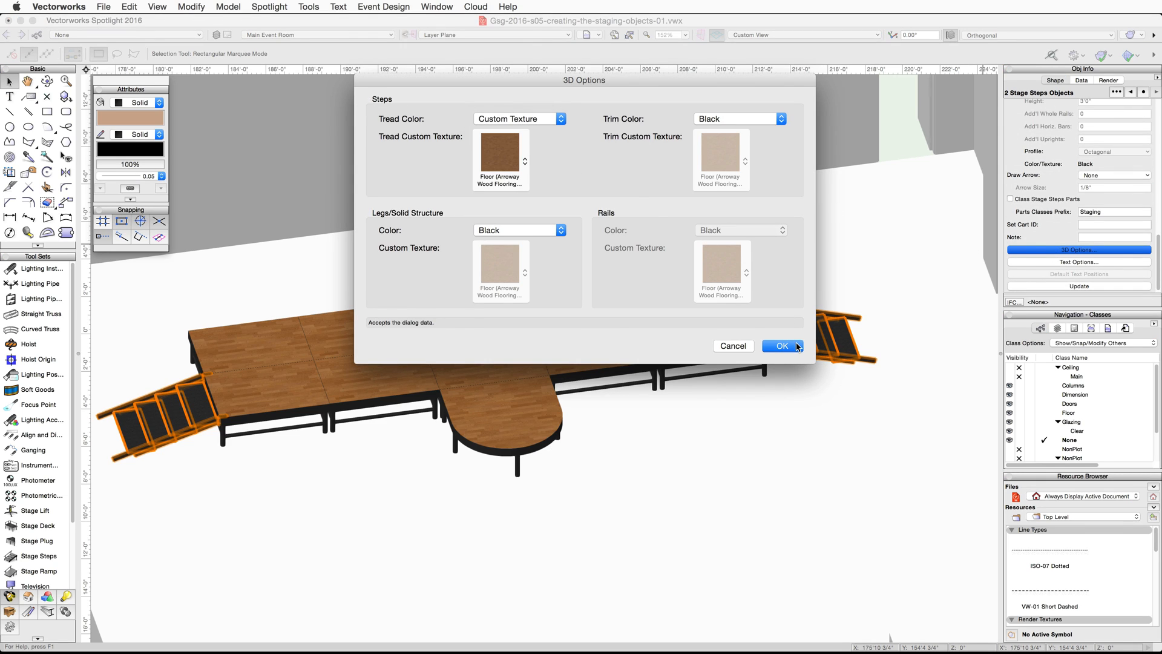
click(787, 346)
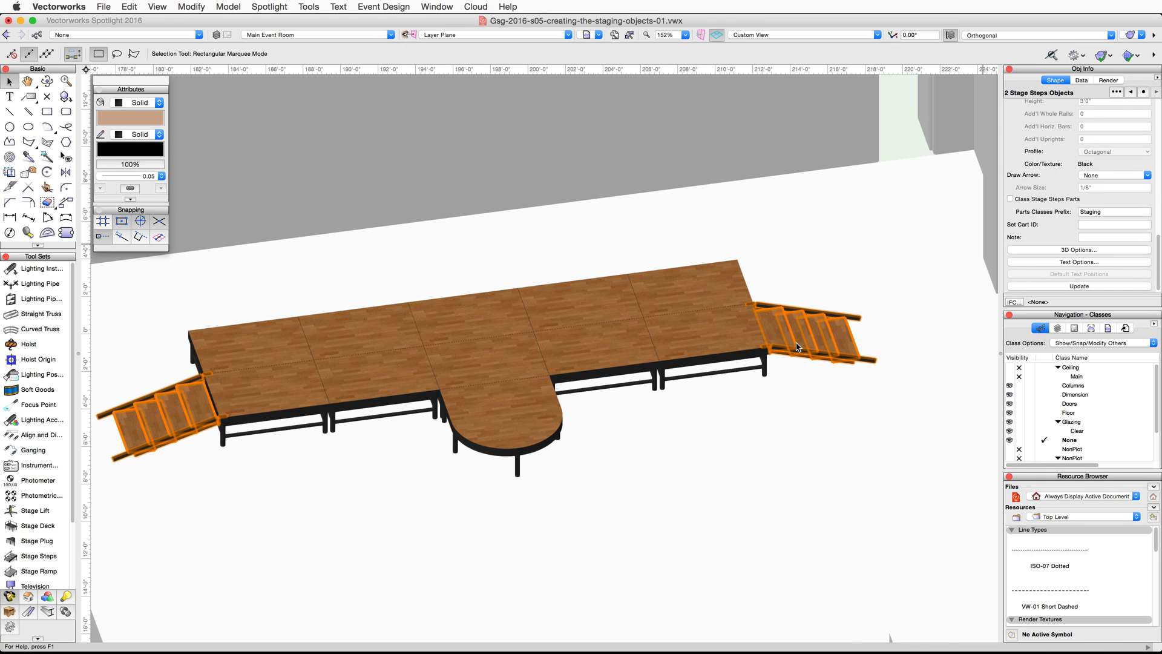
click(870, 35)
click(867, 49)
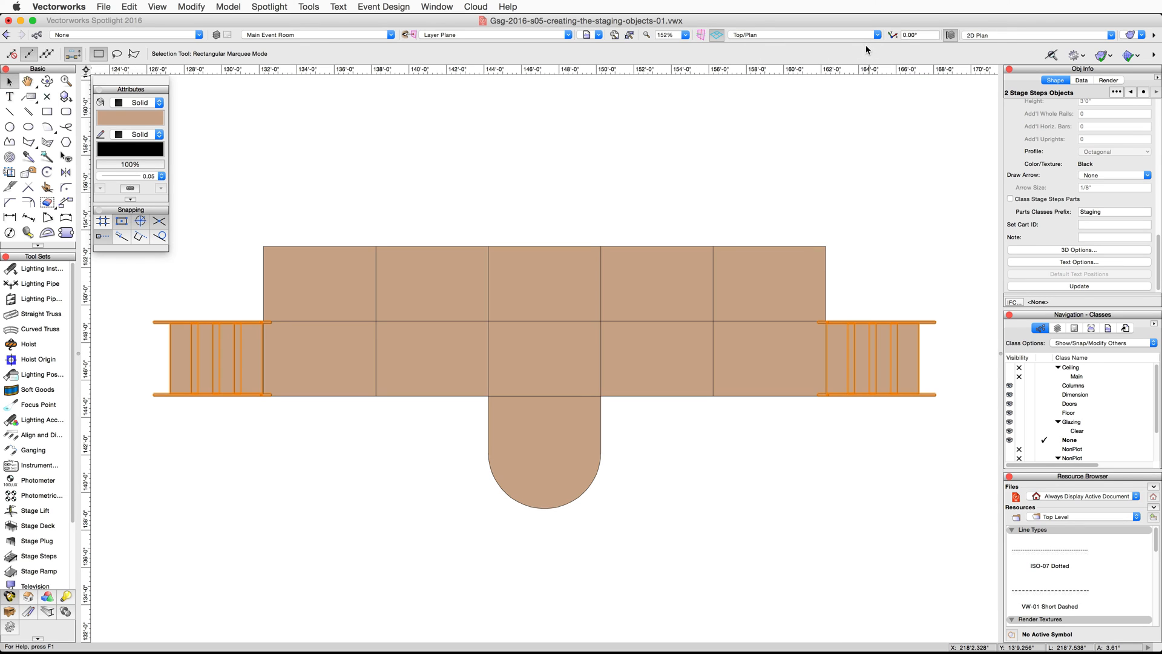